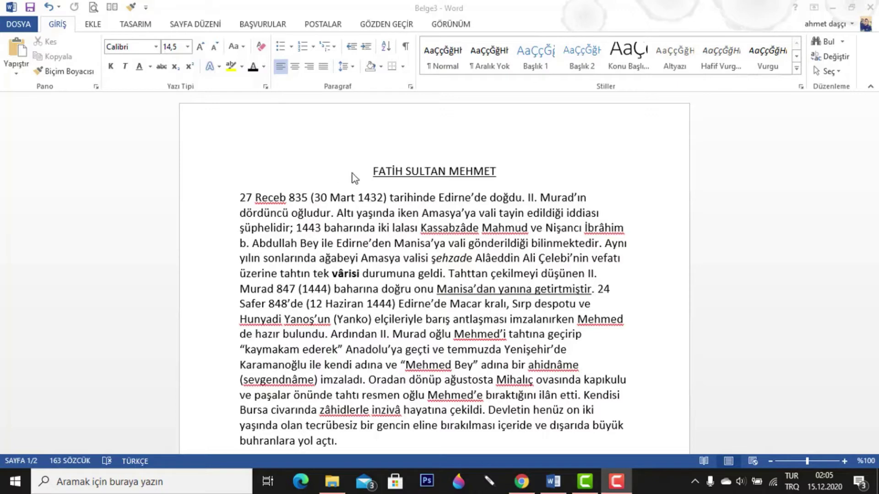
- Make the birth date bold and 'tarihinde Edirne'de doğdu' italic
{"action": "left_click", "coordinate": [412, 172]}
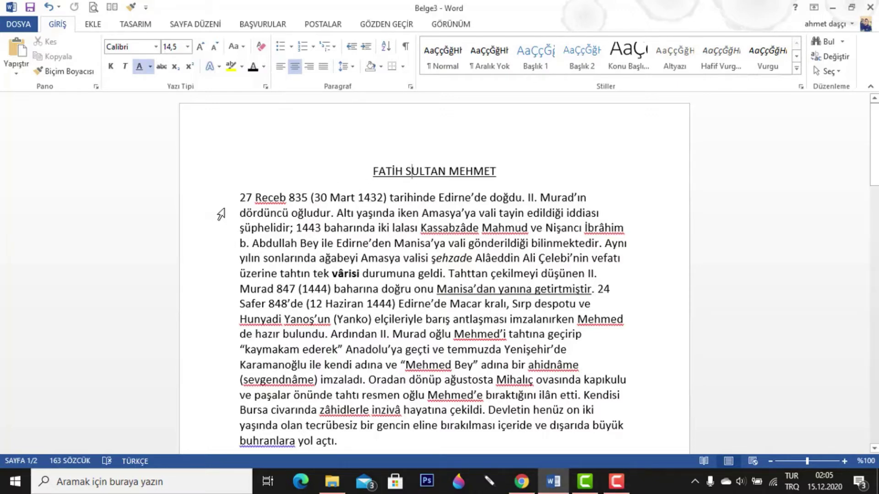
{"action": "left_click_drag", "start_coordinate": [240, 198], "coordinate": [388, 196]}
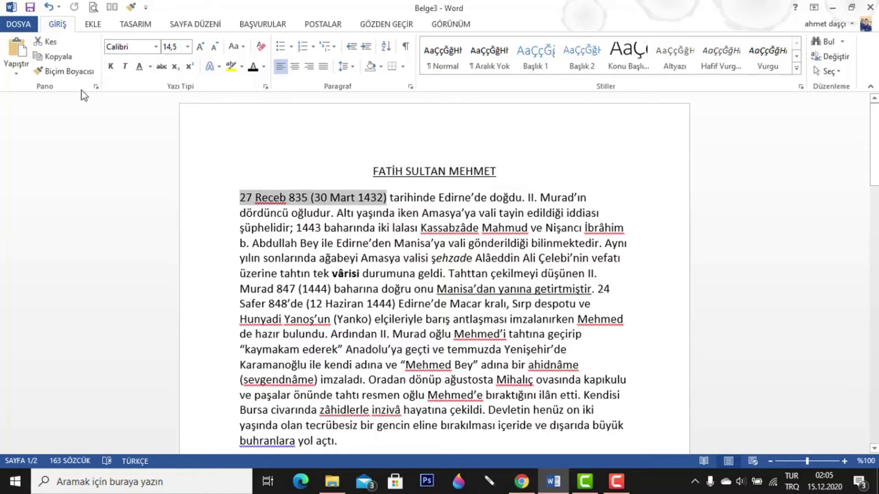
{"action": "left_click", "coordinate": [111, 66]}
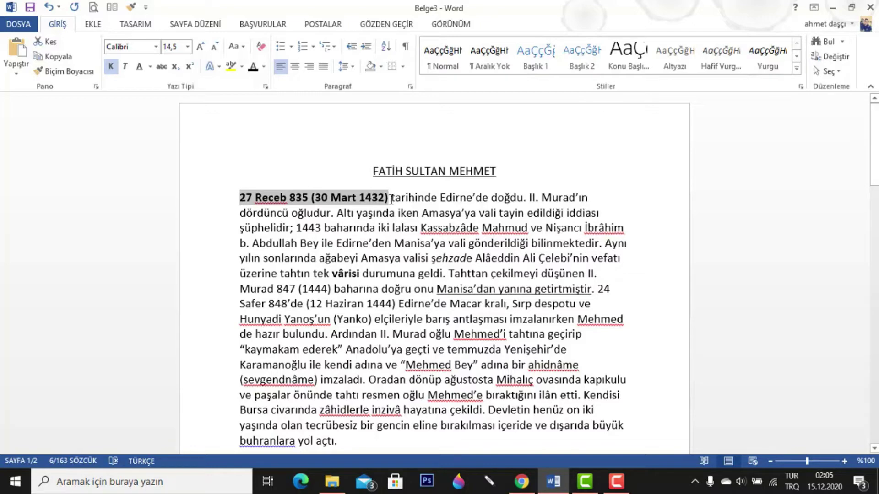
{"action": "left_click_drag", "start_coordinate": [392, 199], "coordinate": [522, 197]}
{"action": "left_click", "coordinate": [124, 67]}
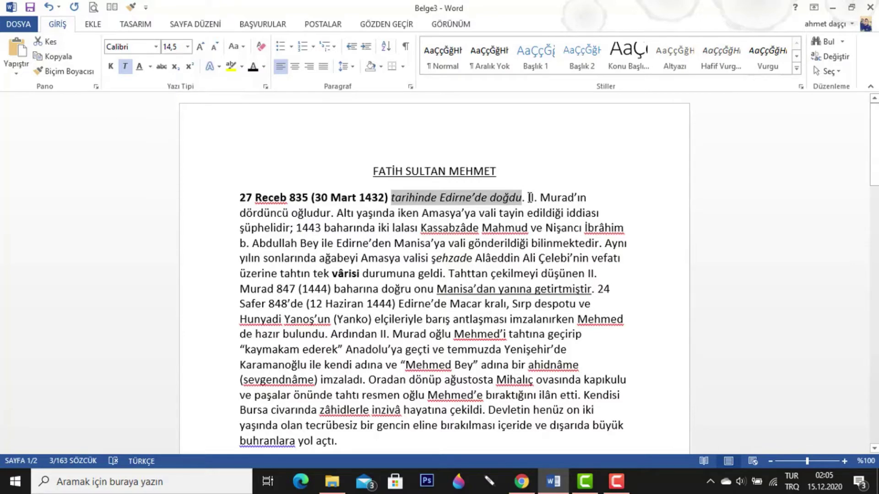
- Underline the sentence 'II. Murad'ın dördüncü oğludur.'
{"action": "left_click_drag", "start_coordinate": [528, 197], "coordinate": [384, 217]}
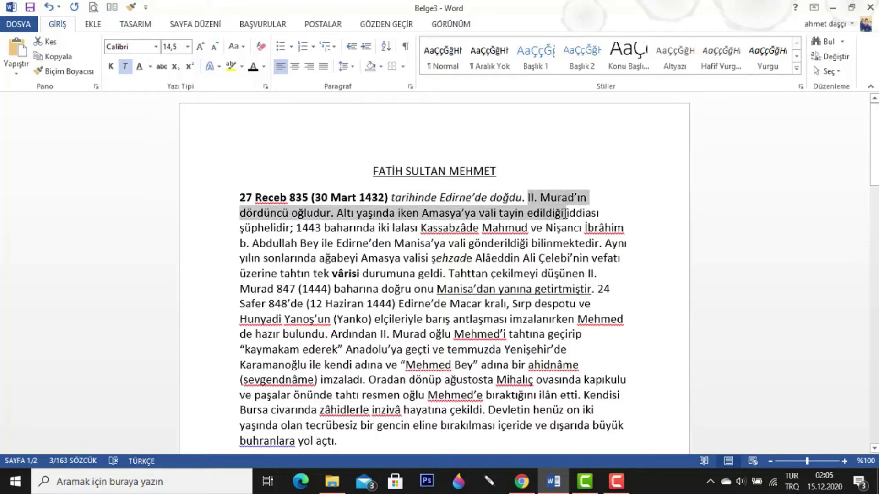
{"action": "left_click_drag", "start_coordinate": [384, 216], "coordinate": [333, 213]}
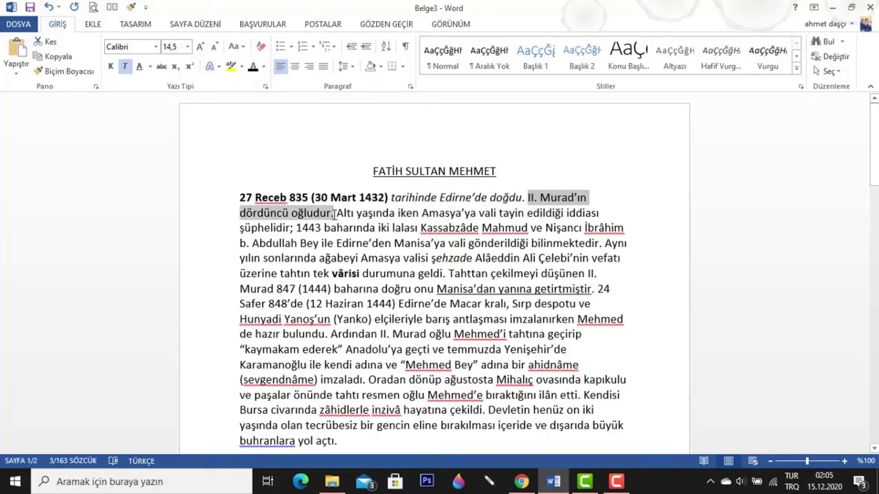
{"action": "left_click", "coordinate": [139, 67]}
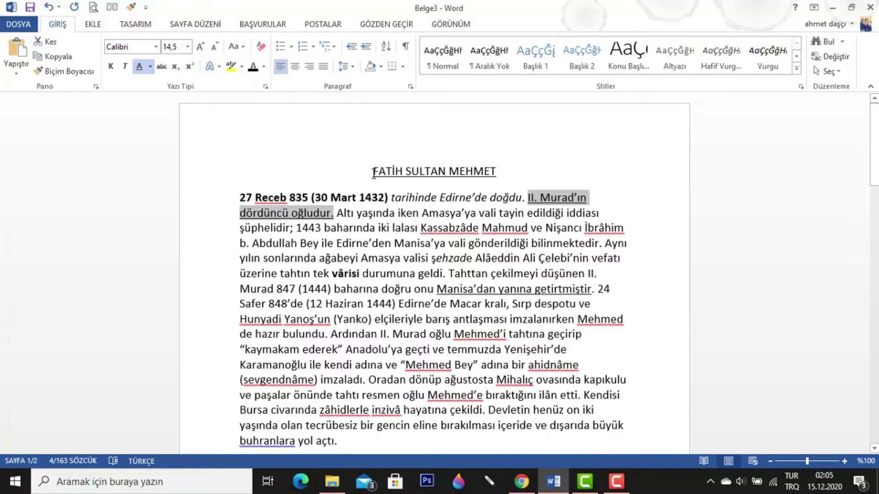
{"action": "left_click", "coordinate": [382, 290]}
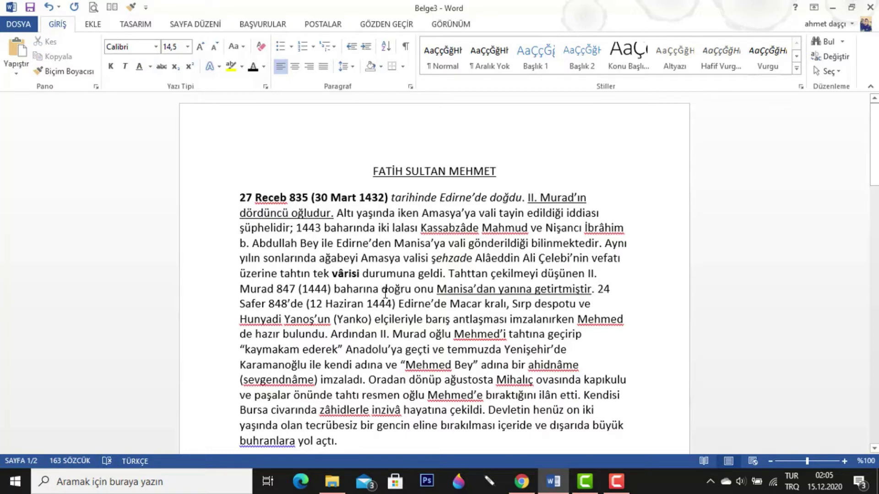
- Enlarge all of the document's text to font size 22, stepping up from 16
{"action": "key", "text": "ctrl+a"}
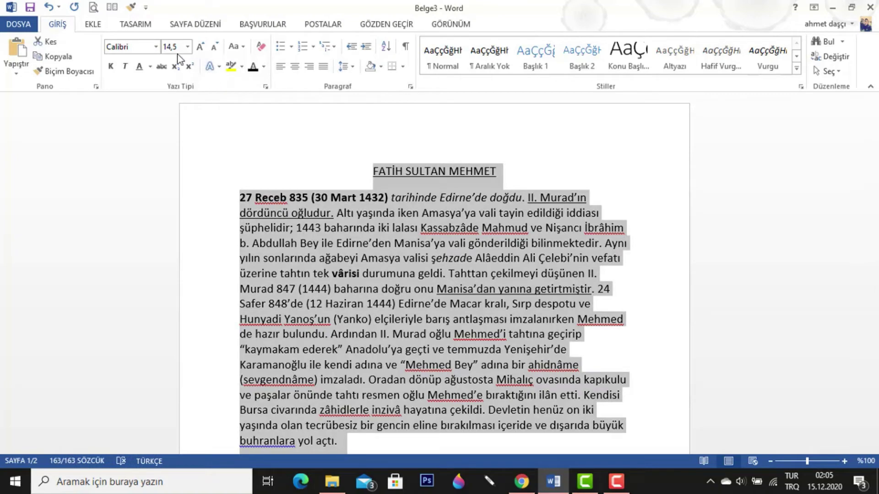
{"action": "left_click", "coordinate": [187, 46]}
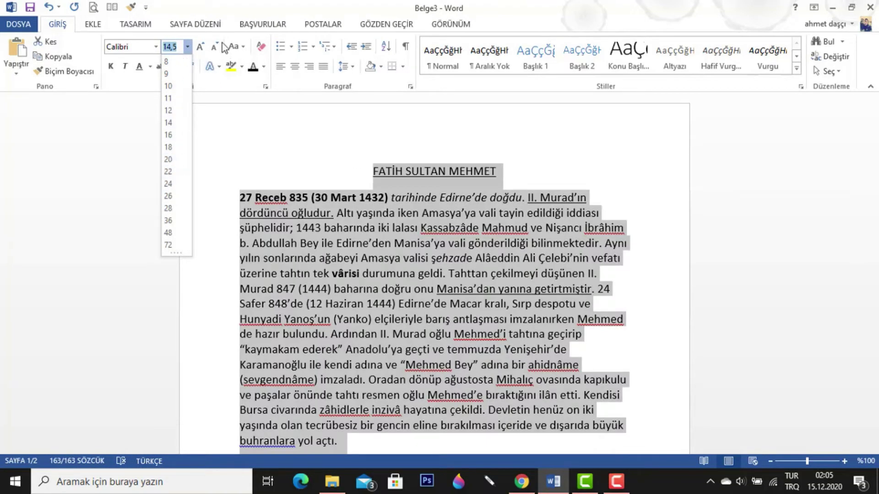
{"action": "left_click", "coordinate": [201, 47]}
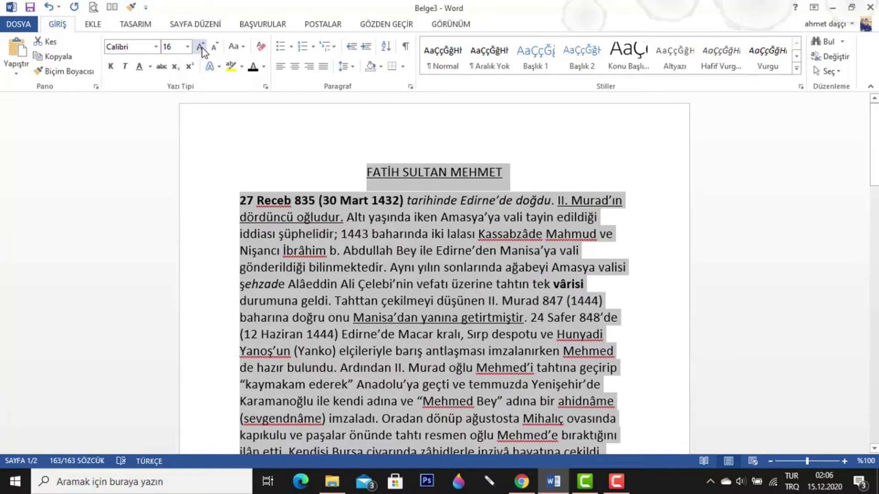
{"action": "left_click", "coordinate": [201, 47]}
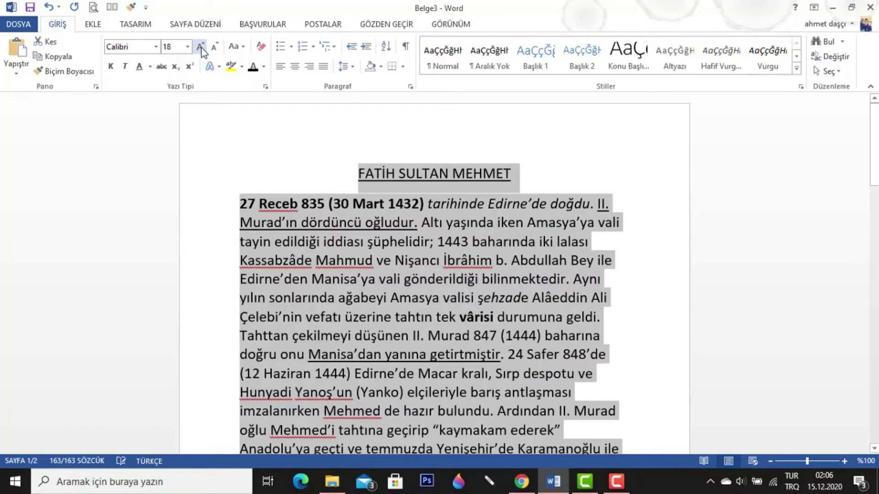
{"action": "left_click", "coordinate": [201, 47]}
{"action": "left_click", "coordinate": [202, 47]}
{"action": "left_click", "coordinate": [406, 280]}
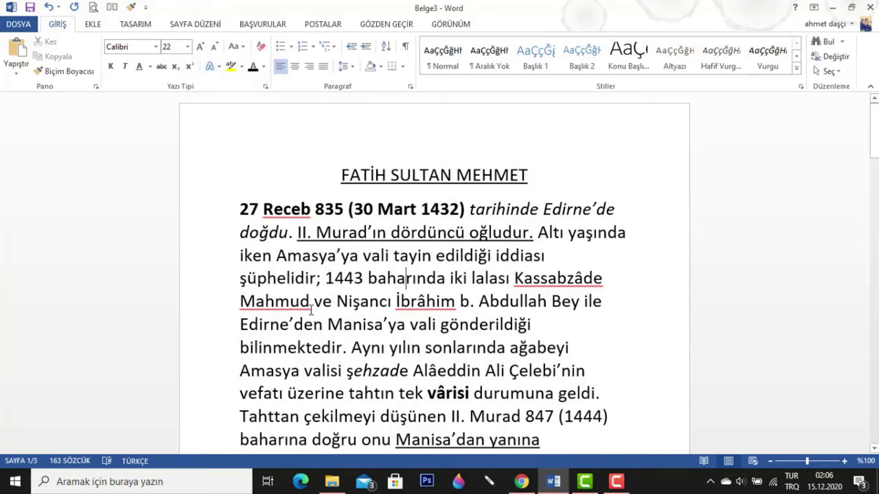
{"action": "left_click", "coordinate": [156, 47]}
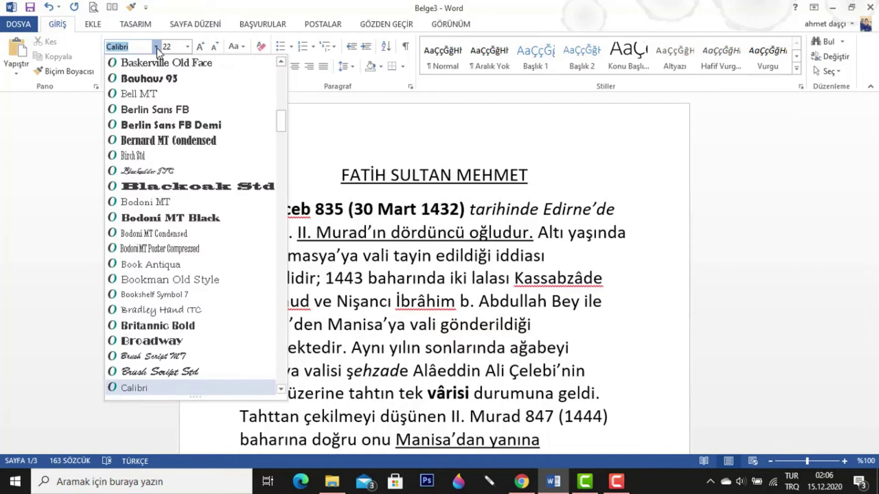
- Set 'baharında' in Bauhaus 93 and 'iki lalası' in Bookman Old Style, and strike through the Abdullah…bilinmektedir sentence
{"action": "left_click", "coordinate": [161, 82]}
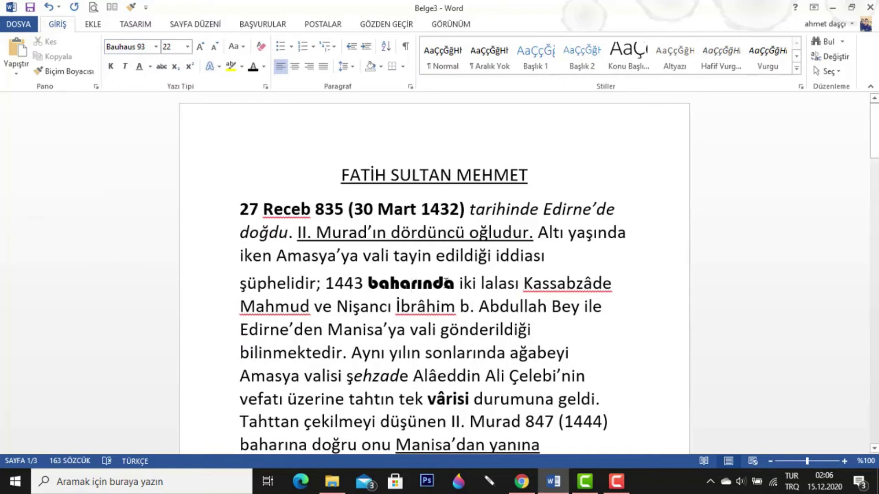
{"action": "left_click_drag", "start_coordinate": [458, 283], "coordinate": [522, 284]}
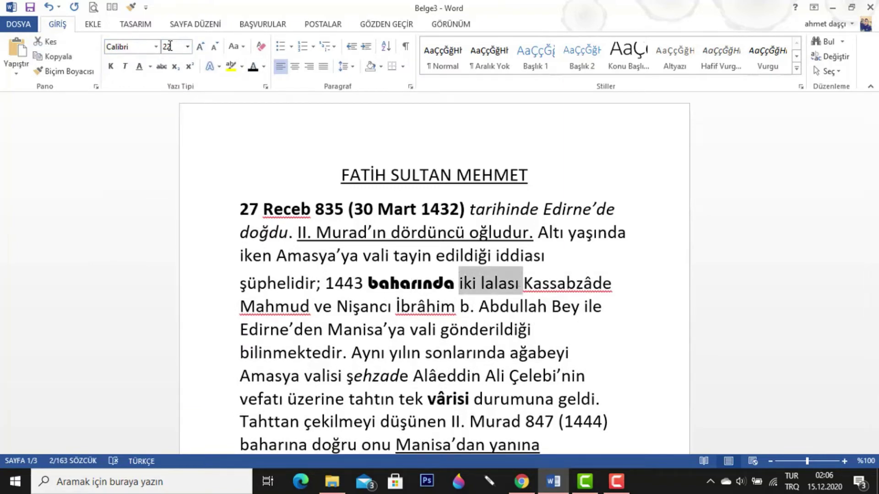
{"action": "left_click", "coordinate": [156, 47]}
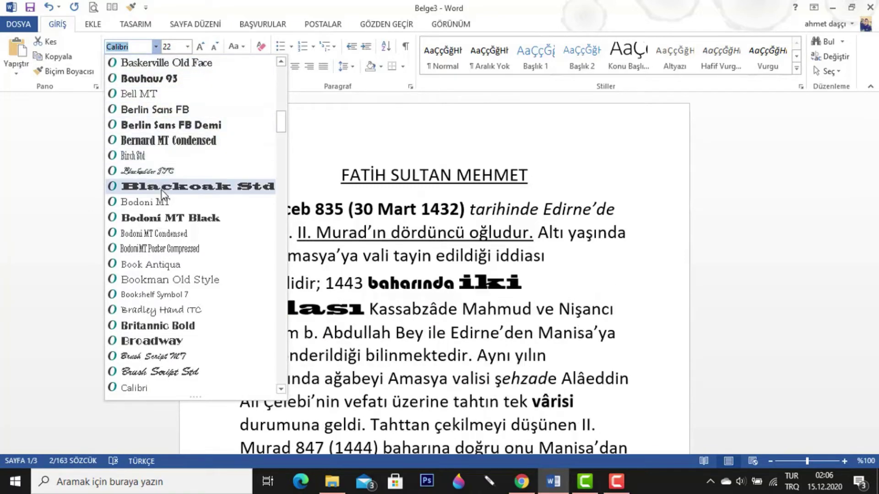
{"action": "left_click", "coordinate": [165, 279]}
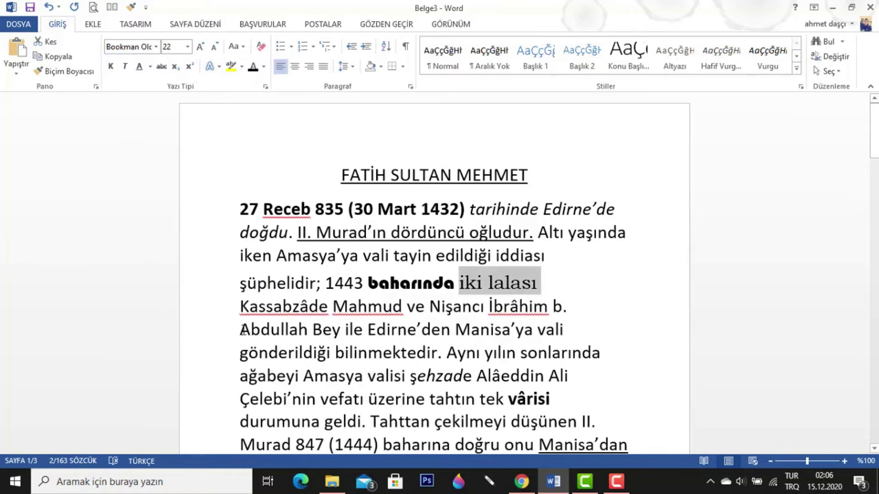
{"action": "left_click_drag", "start_coordinate": [243, 330], "coordinate": [440, 359]}
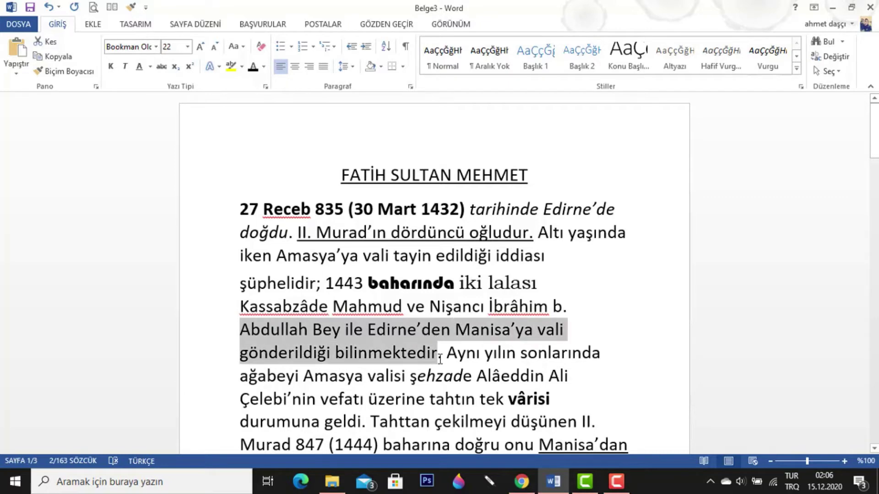
{"action": "left_click", "coordinate": [161, 67]}
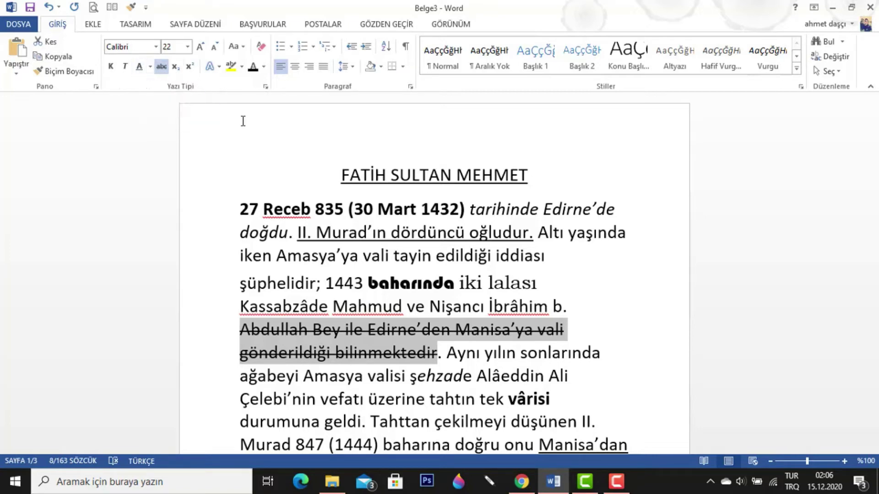
- Make 'Aynı yılın' subscript and 'sonlarında ağabeyi' superscript
{"action": "left_click_drag", "start_coordinate": [447, 353], "coordinate": [519, 353]}
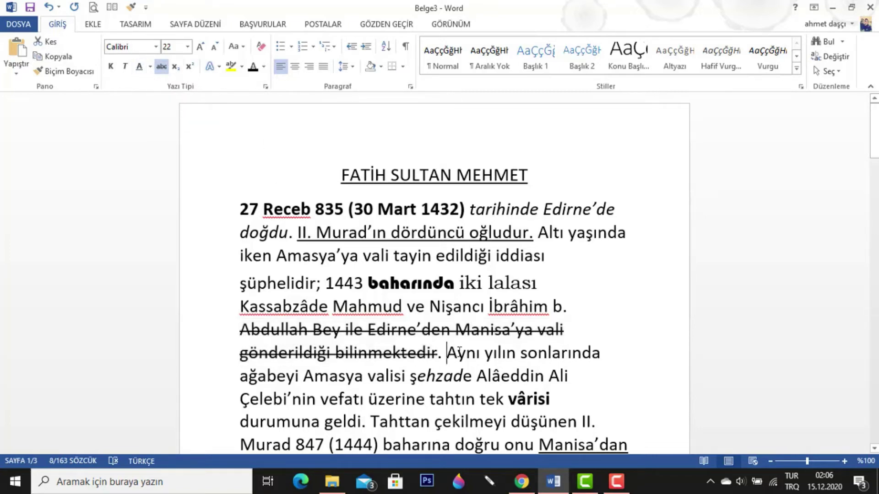
{"action": "left_click", "coordinate": [174, 68]}
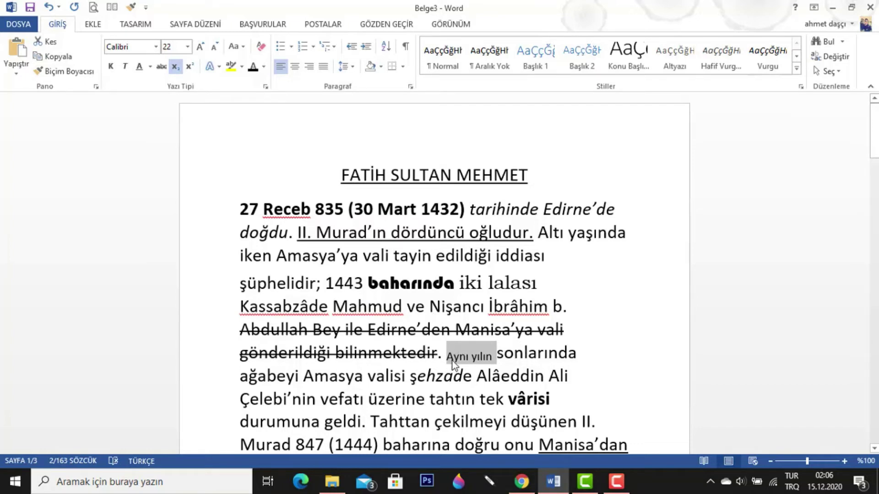
{"action": "left_click_drag", "start_coordinate": [497, 356], "coordinate": [562, 360]}
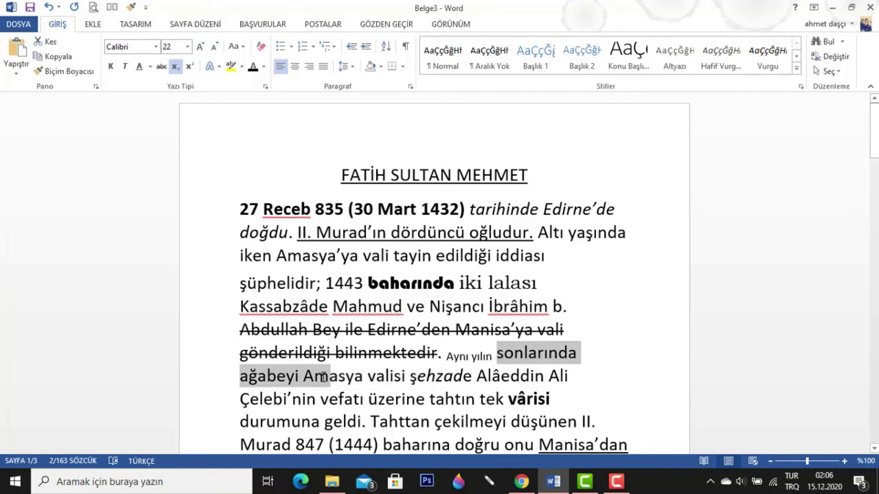
{"action": "left_click_drag", "start_coordinate": [562, 360], "coordinate": [299, 377]}
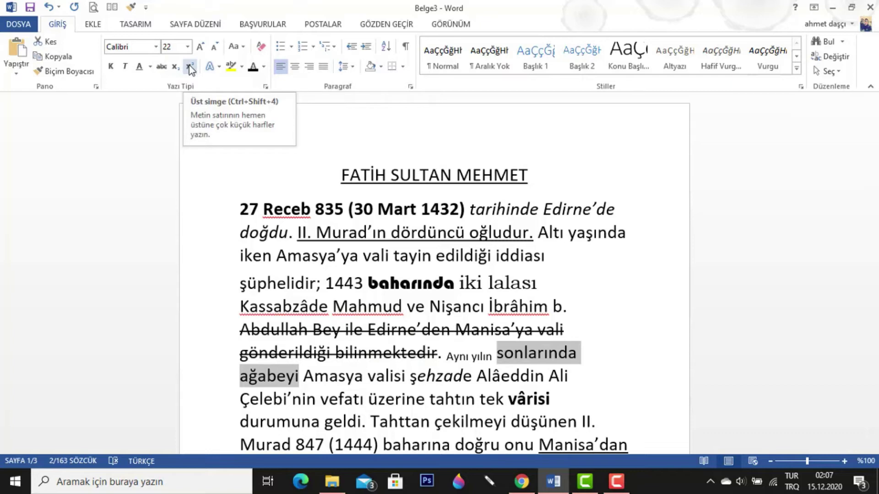
{"action": "left_click", "coordinate": [190, 68]}
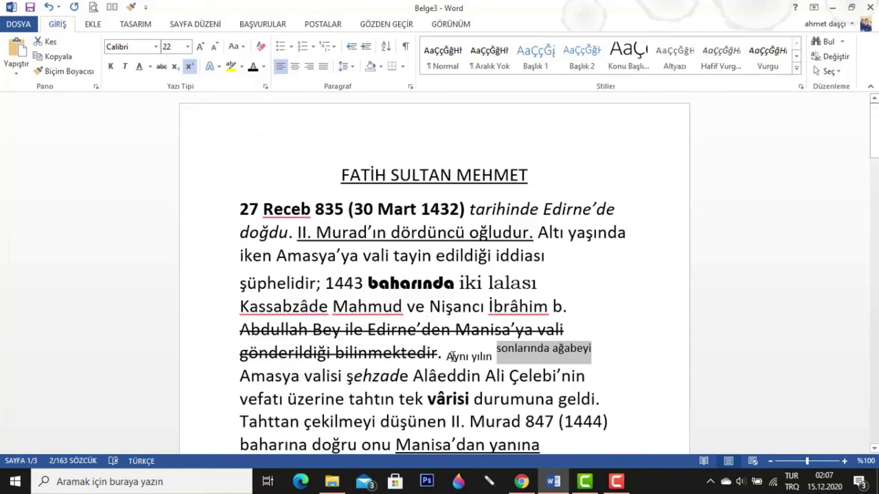
{"action": "left_click_drag", "start_coordinate": [453, 356], "coordinate": [488, 356]}
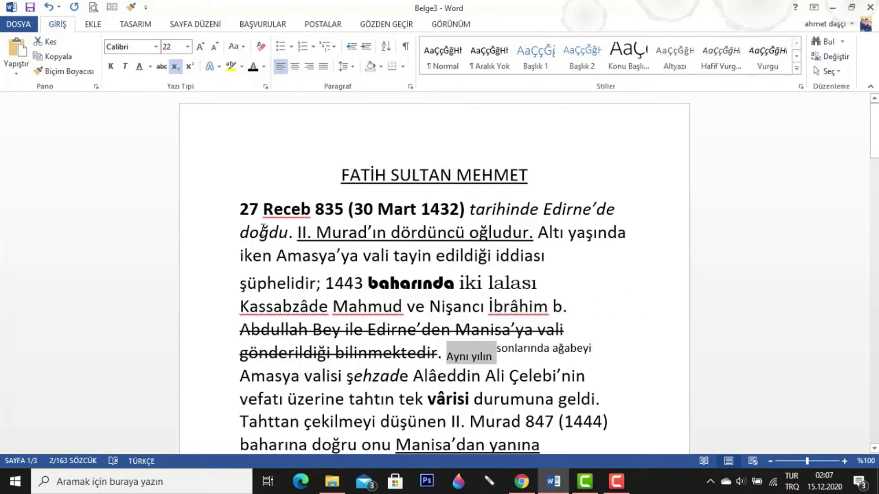
{"action": "left_click_drag", "start_coordinate": [244, 206], "coordinate": [322, 284]}
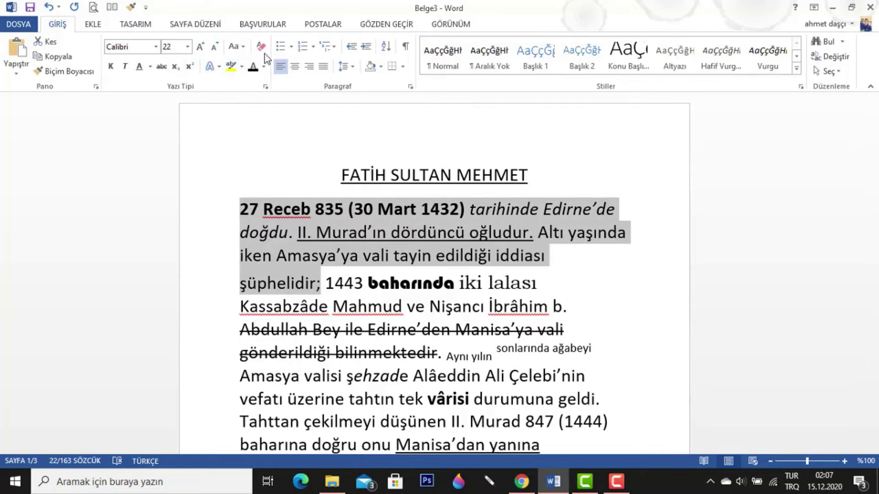
- Select the whole document and try sentence case, lowercase and UPPERCASE on it
{"action": "left_click", "coordinate": [243, 48]}
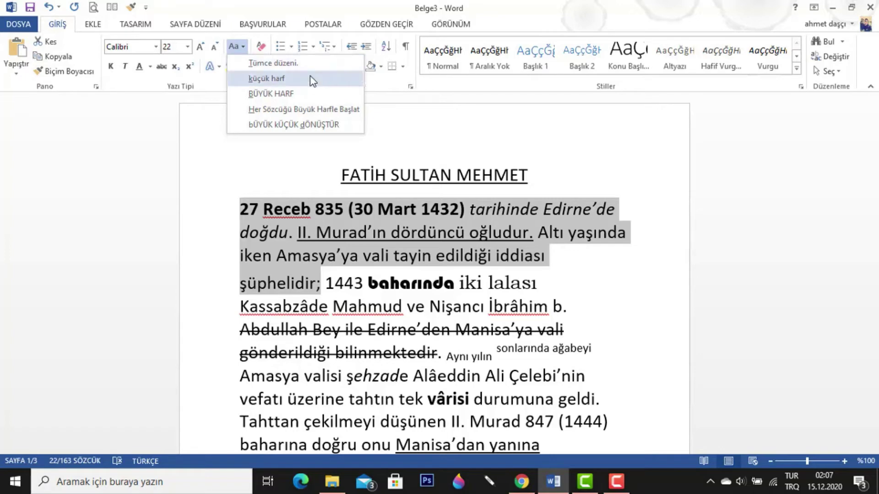
{"action": "left_click", "coordinate": [312, 64]}
{"action": "key", "text": "ctrl+a"}
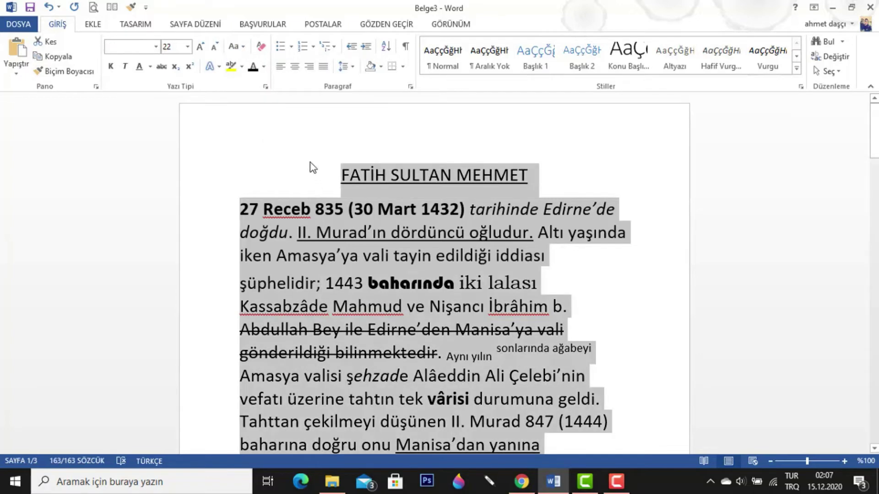
{"action": "left_click", "coordinate": [243, 46]}
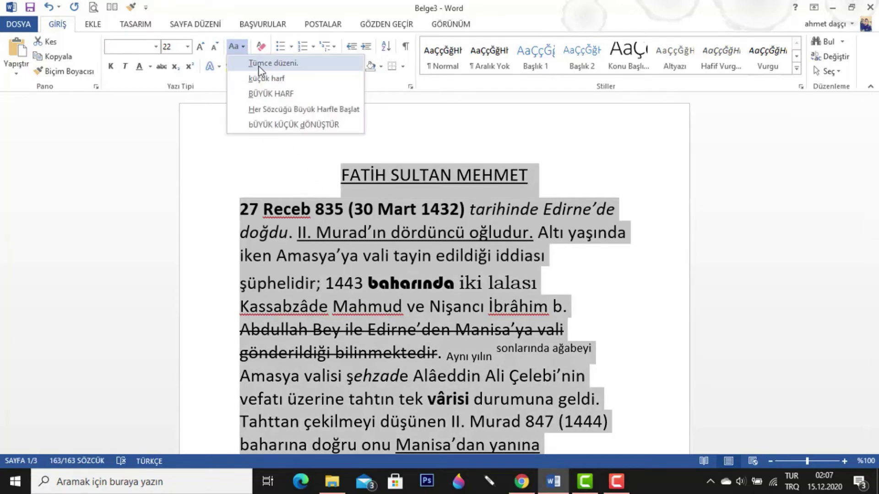
{"action": "left_click", "coordinate": [261, 63]}
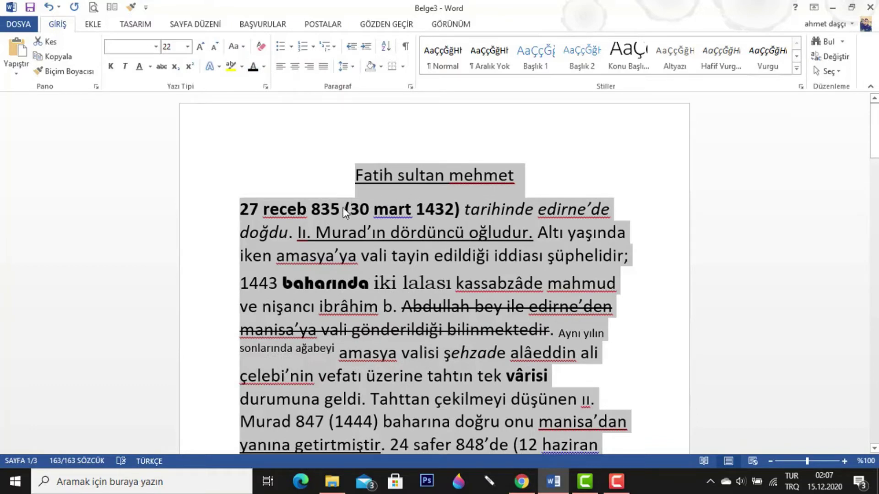
{"action": "left_click", "coordinate": [244, 48]}
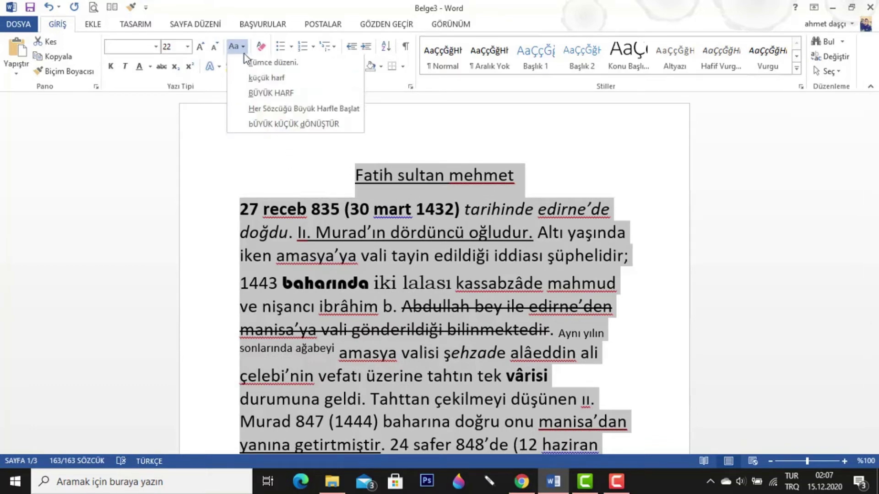
{"action": "left_click", "coordinate": [251, 78]}
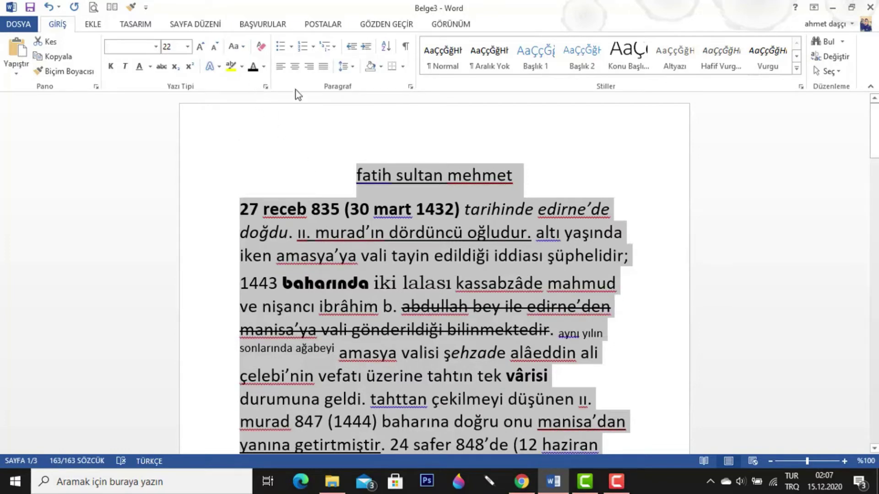
{"action": "left_click", "coordinate": [246, 48]}
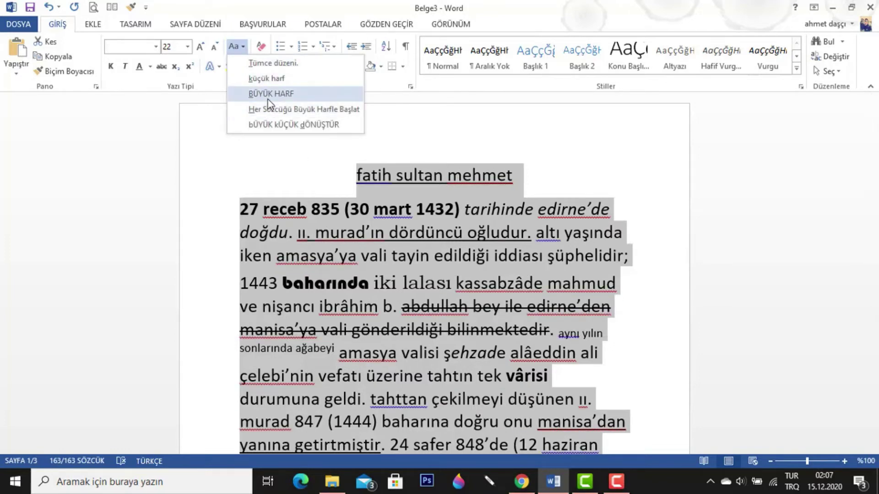
{"action": "left_click", "coordinate": [268, 96]}
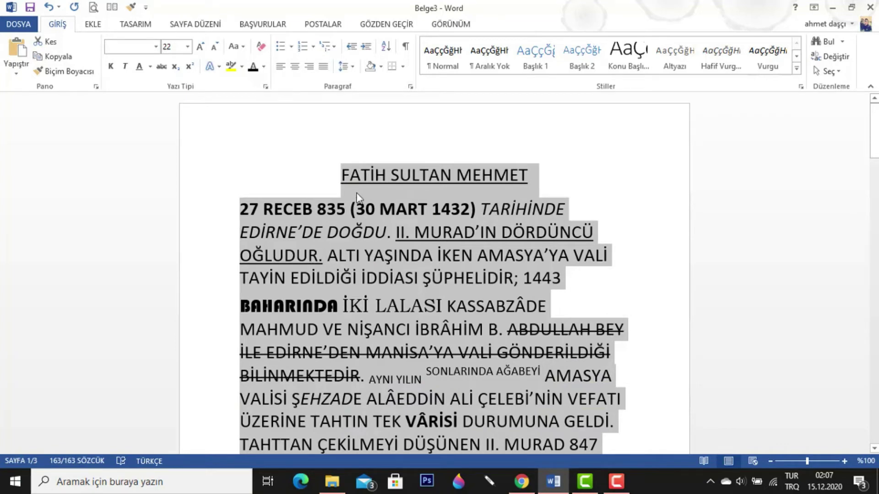
- Apply Capitalize Each Word, then try Toggle Case and undo it
{"action": "left_click", "coordinate": [234, 46]}
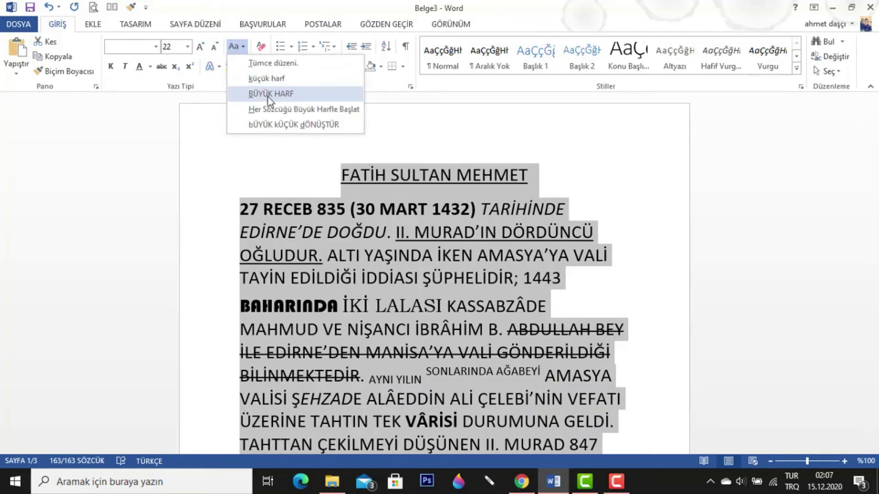
{"action": "left_click", "coordinate": [278, 111]}
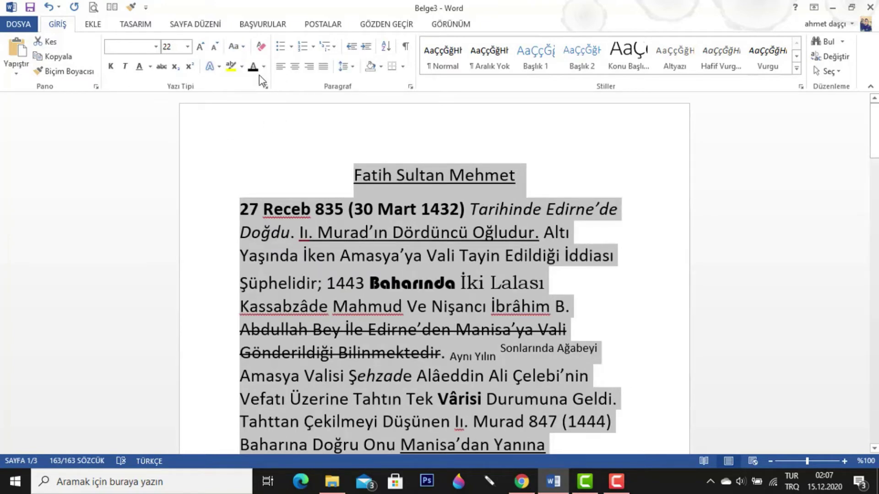
{"action": "left_click", "coordinate": [237, 48]}
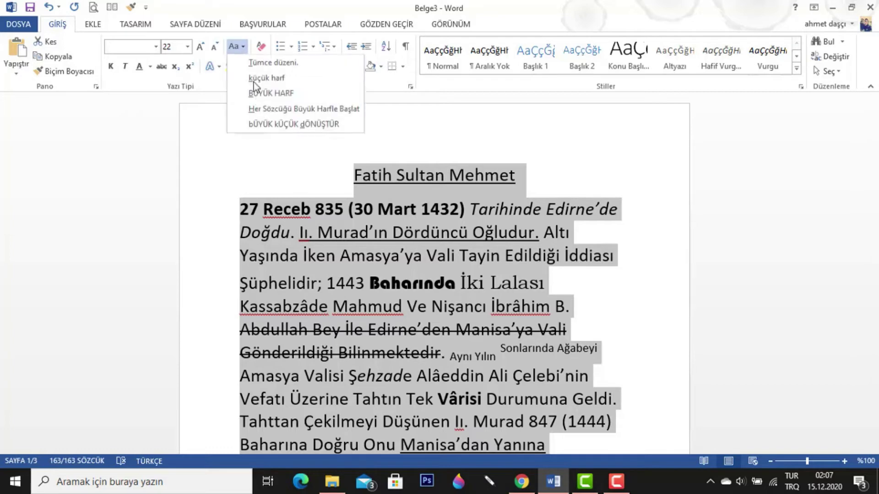
{"action": "left_click", "coordinate": [270, 125]}
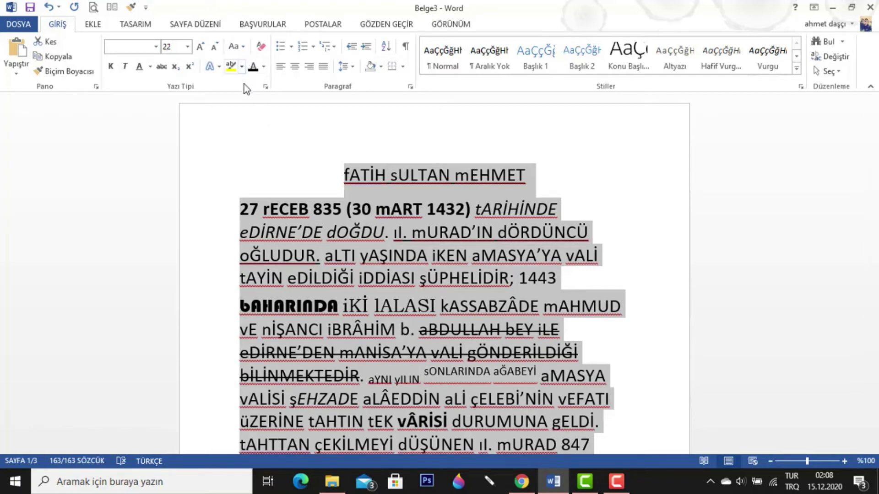
{"action": "left_click", "coordinate": [314, 211]}
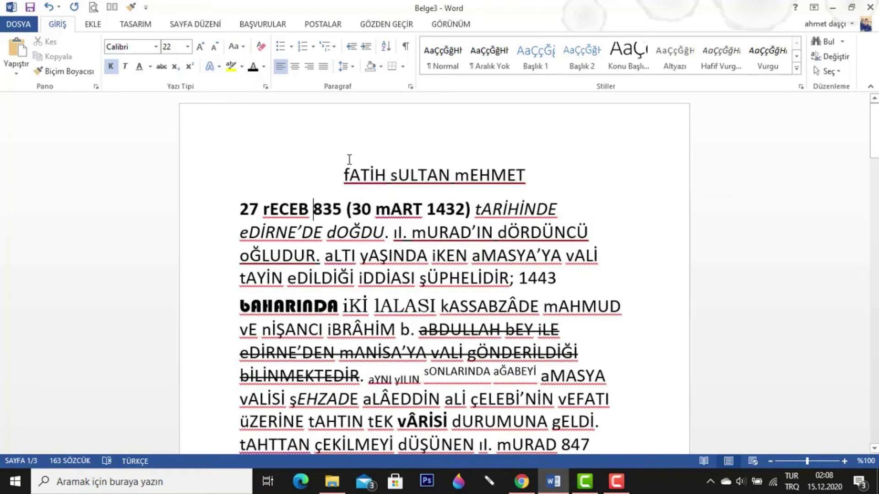
{"action": "key", "text": "ctrl+z"}
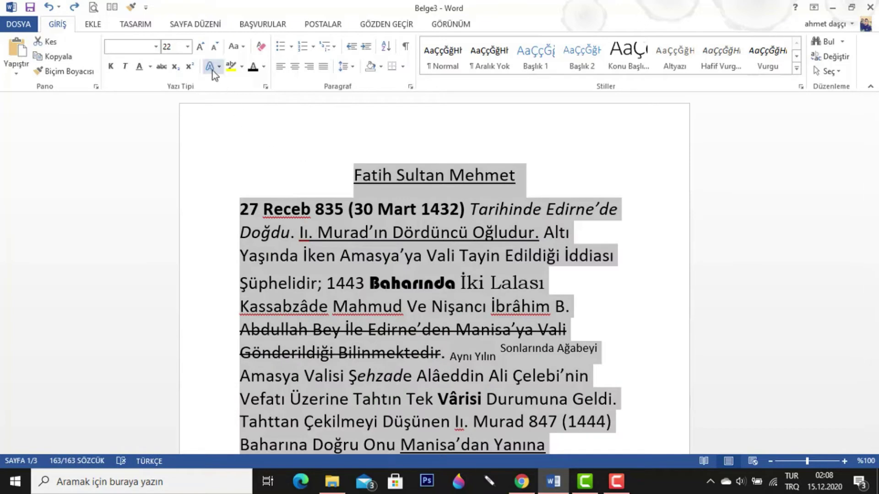
{"action": "left_click", "coordinate": [444, 233]}
{"action": "left_click_drag", "start_coordinate": [353, 173], "coordinate": [526, 176]}
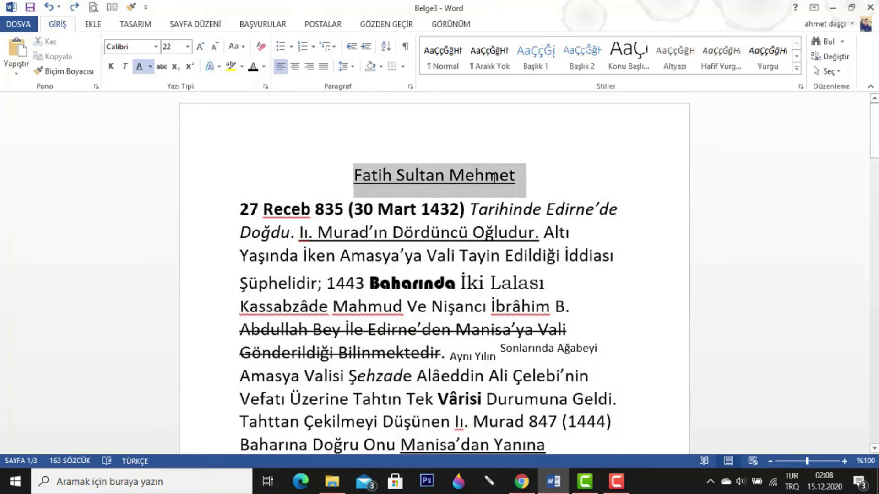
- Give the title 'Fatih Sultan Mehmet' a red text outline
{"action": "left_click", "coordinate": [219, 66]}
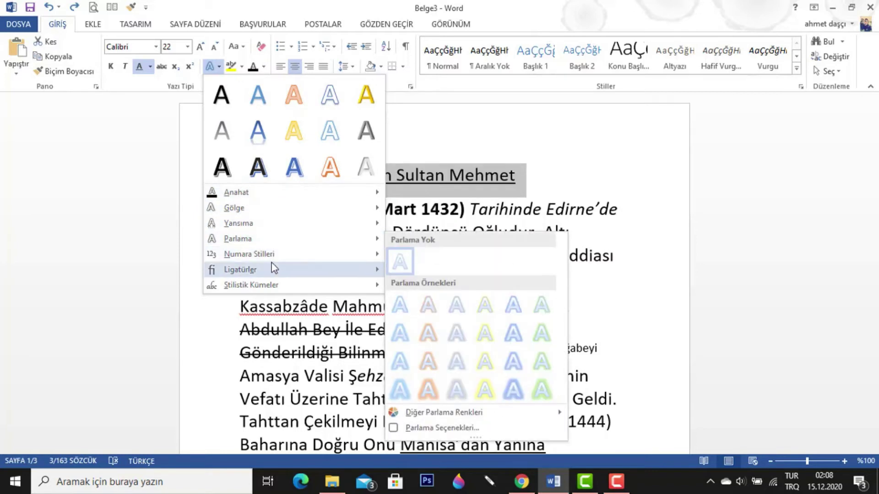
{"action": "mouse_move", "coordinate": [237, 192]}
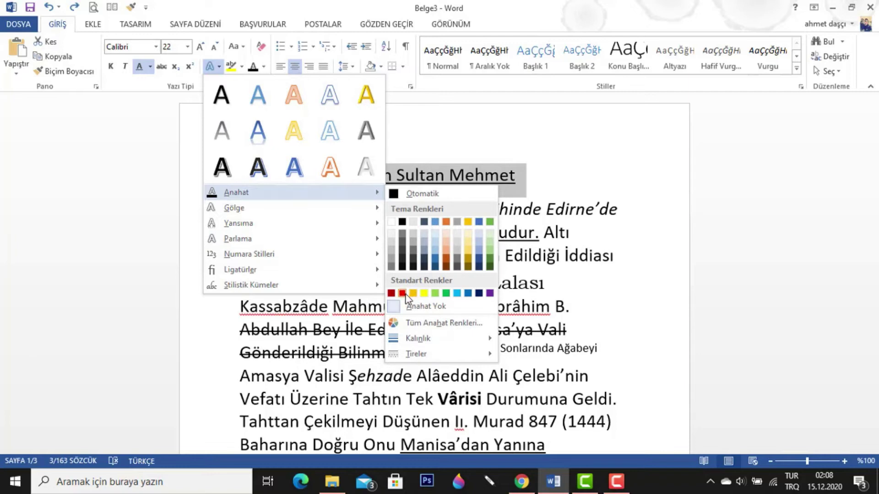
{"action": "left_click", "coordinate": [406, 294]}
{"action": "left_click", "coordinate": [449, 174]}
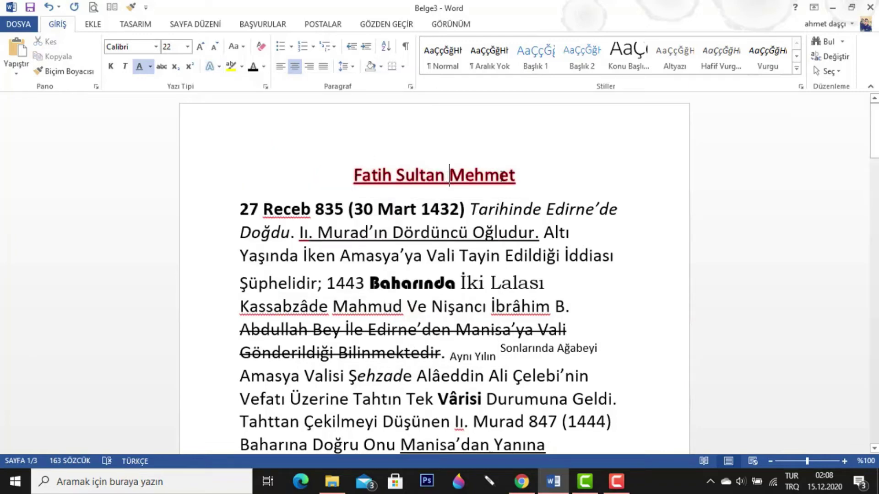
- Add a perspective shadow to the title line, then delete the whole title
{"action": "triple_click", "coordinate": [415, 177]}
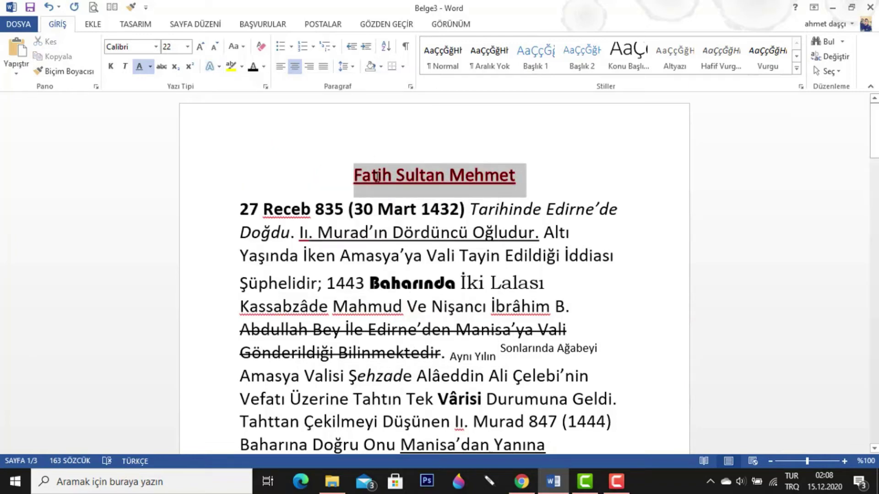
{"action": "left_click", "coordinate": [211, 67]}
{"action": "mouse_move", "coordinate": [233, 208]}
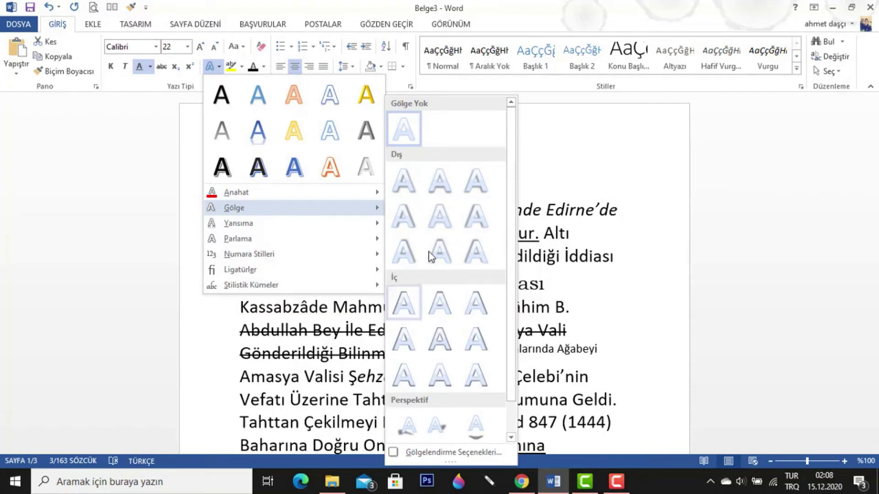
{"action": "scroll", "coordinate": [421, 298], "scroll_direction": "down", "scroll_amount": 1}
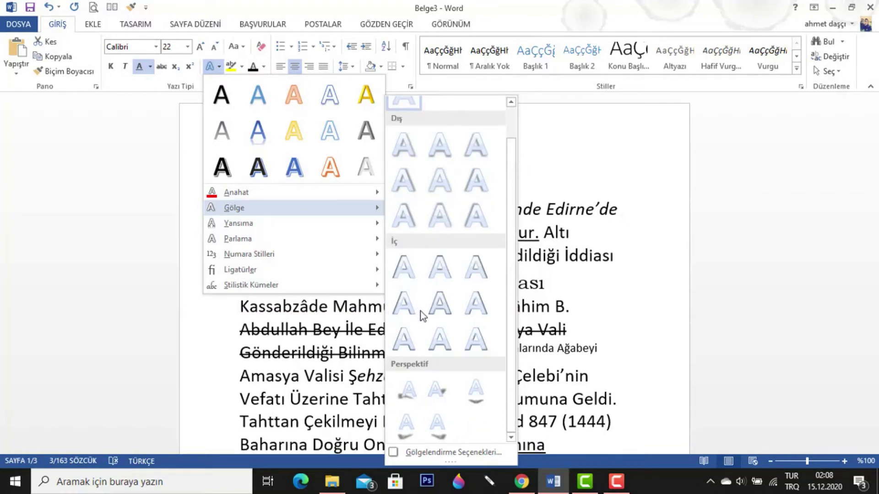
{"action": "left_click", "coordinate": [436, 388]}
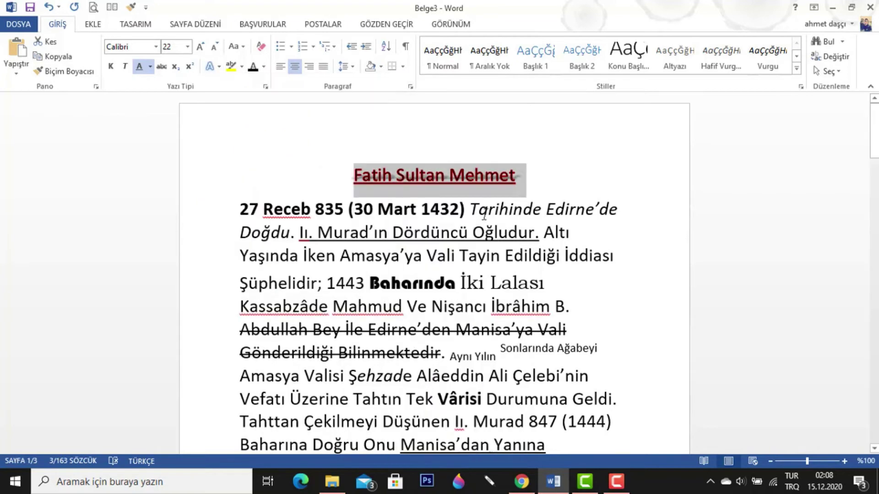
{"action": "left_click", "coordinate": [549, 178]}
{"action": "left_click_drag", "start_coordinate": [533, 176], "coordinate": [354, 178]}
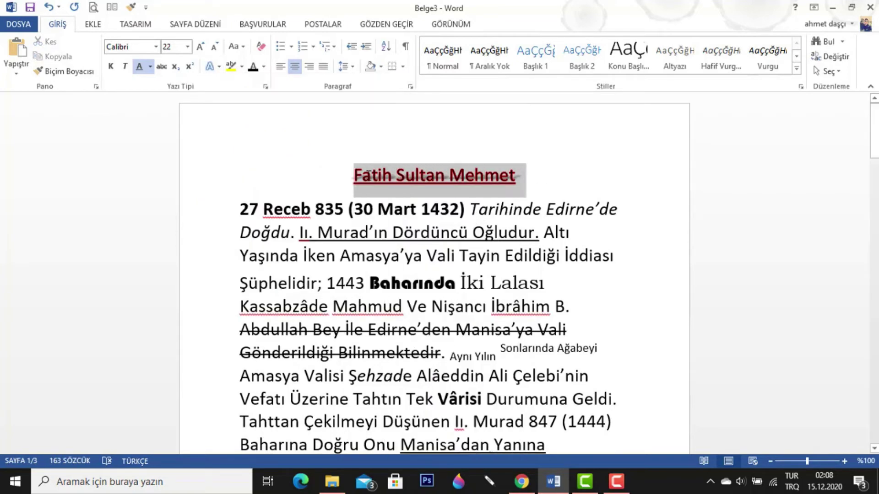
{"action": "key", "text": "Delete"}
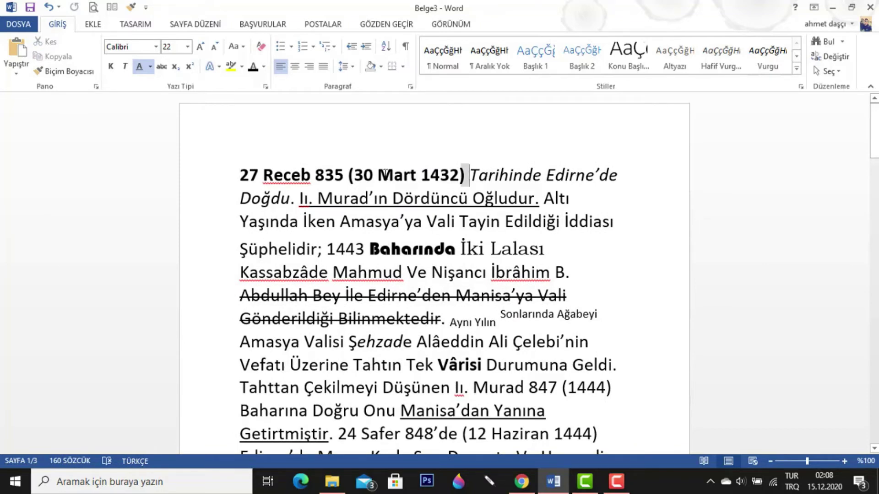
- Put '27 Receb 835 (30 Mart 1432)' on its own line and color it red
{"action": "left_click_drag", "start_coordinate": [467, 175], "coordinate": [263, 175]}
{"action": "left_click", "coordinate": [469, 175]}
{"action": "key", "text": "Return"}
{"action": "key", "text": "Return"}
{"action": "key", "text": "Return"}
{"action": "key", "text": "Return"}
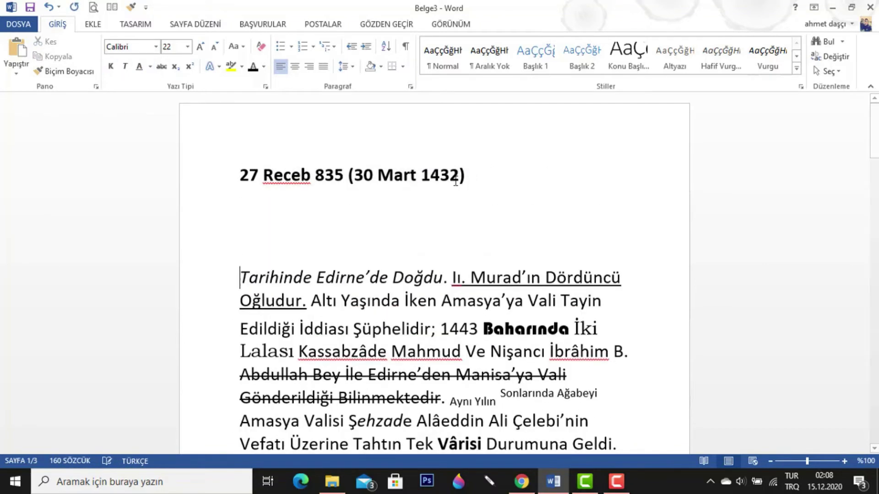
{"action": "key", "text": "Return"}
{"action": "left_click_drag", "start_coordinate": [474, 175], "coordinate": [238, 177]}
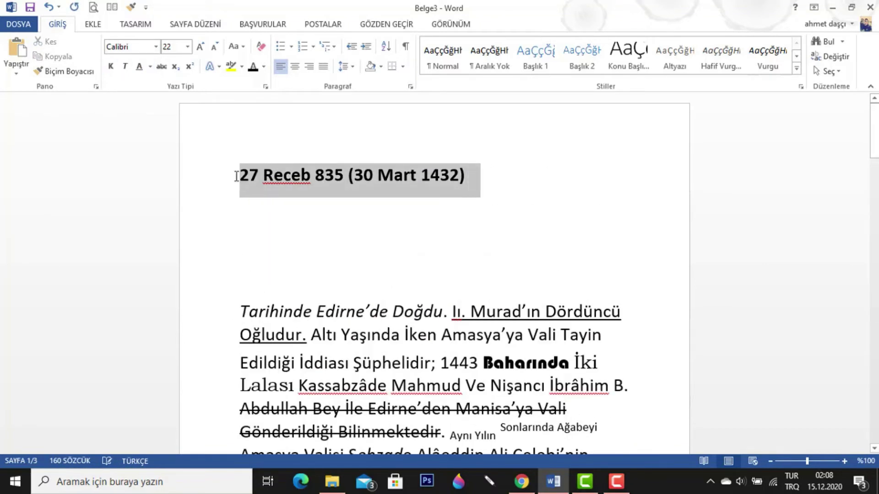
{"action": "left_click", "coordinate": [264, 67]}
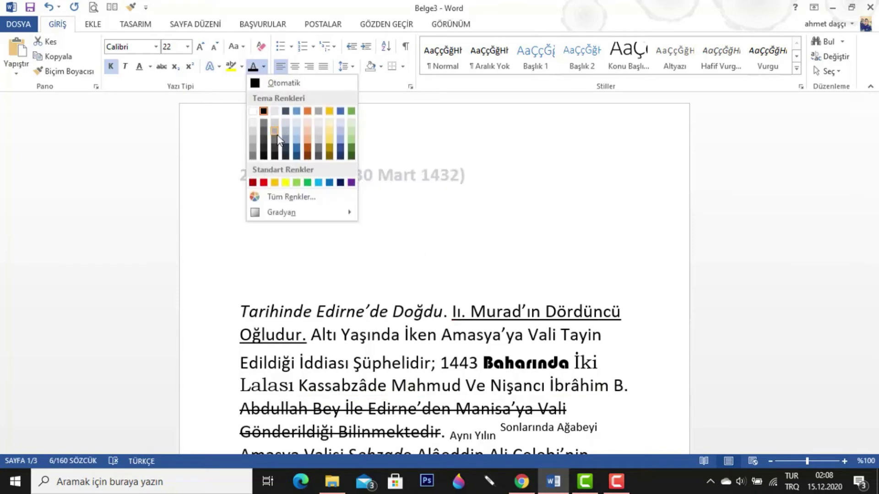
{"action": "left_click", "coordinate": [262, 183]}
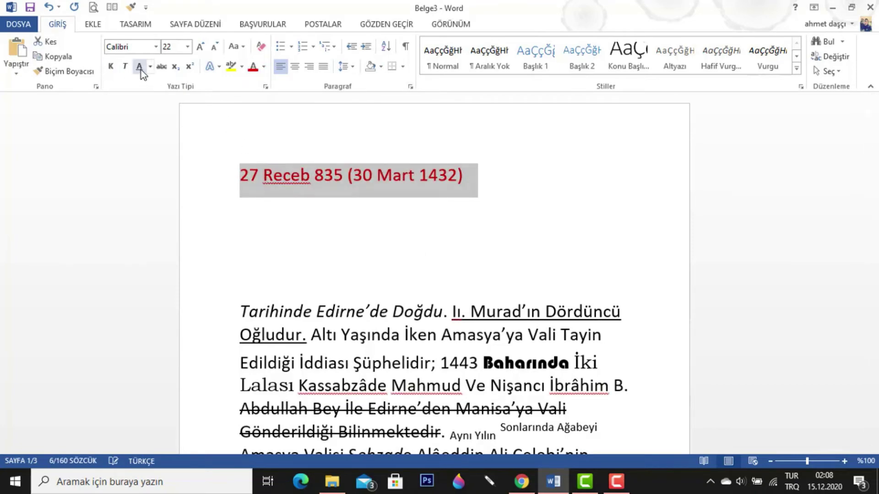
{"action": "left_click", "coordinate": [212, 70]}
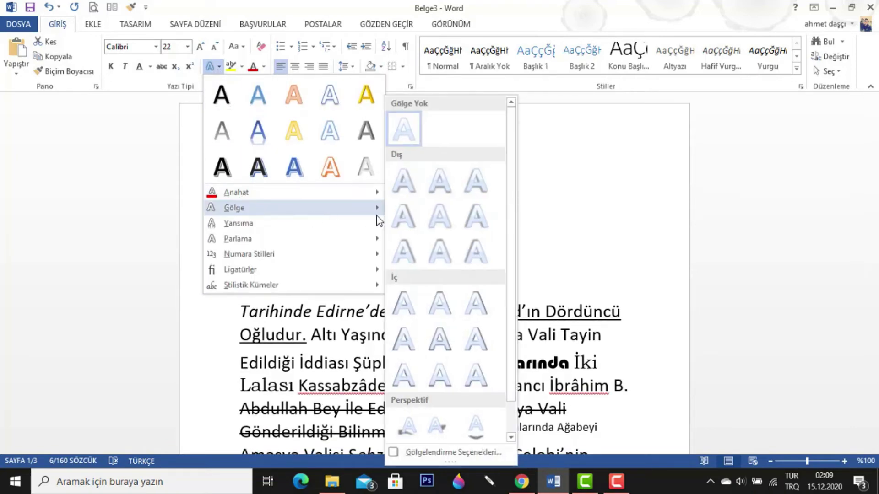
- Give the date line a shadow, trying an inner shadow and then an outer one
{"action": "scroll", "coordinate": [435, 293], "scroll_direction": "down", "scroll_amount": 2}
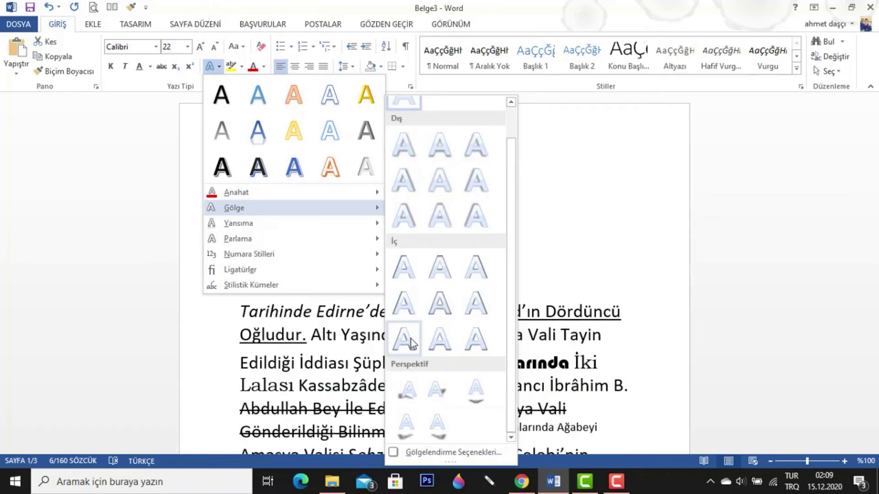
{"action": "left_click", "coordinate": [404, 339]}
{"action": "left_click", "coordinate": [368, 225]}
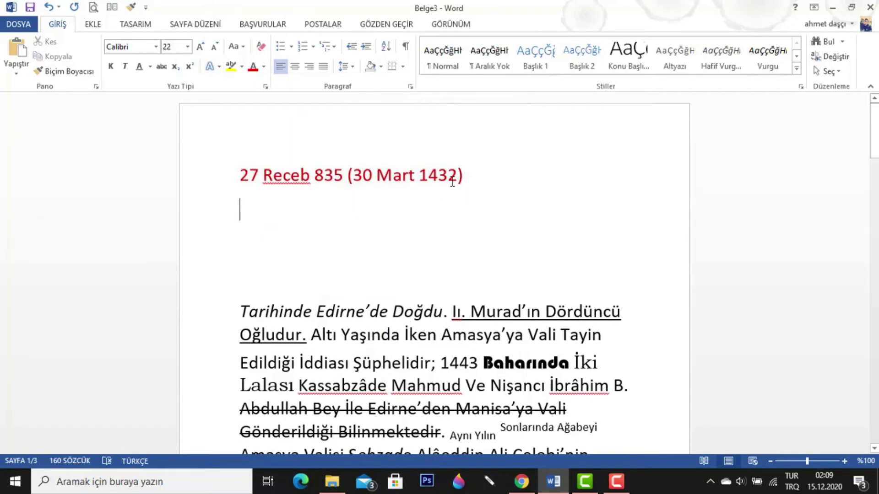
{"action": "left_click_drag", "start_coordinate": [440, 180], "coordinate": [240, 175]}
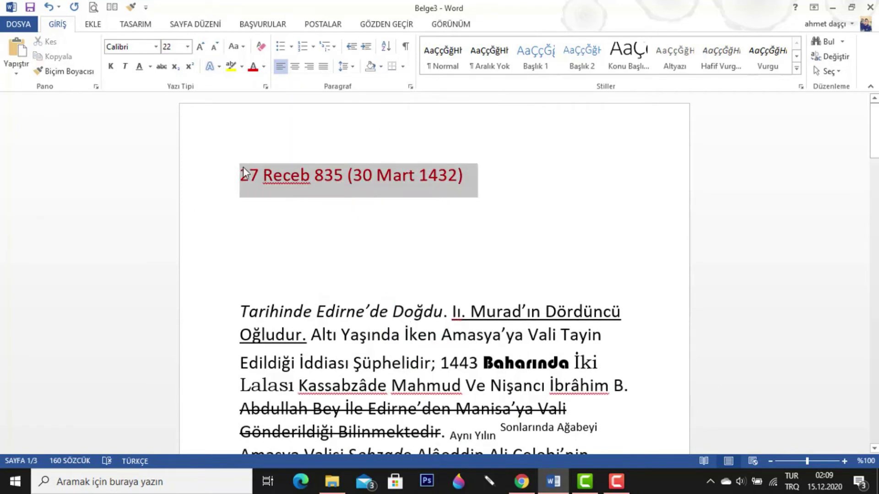
{"action": "left_click", "coordinate": [211, 66]}
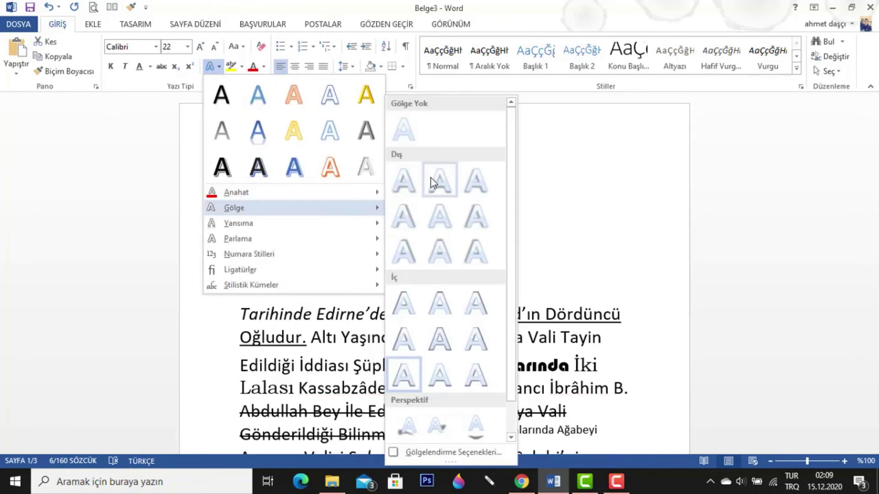
{"action": "left_click", "coordinate": [444, 188]}
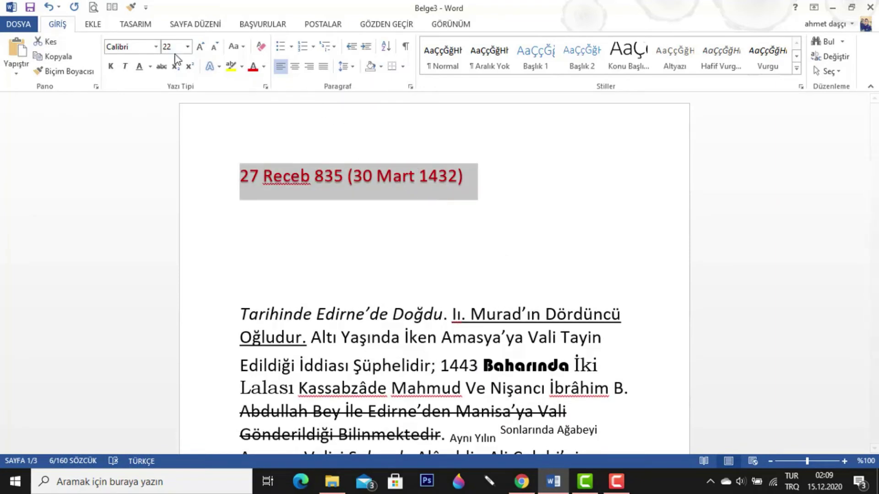
- Add a reflection beneath the date line and a blue glow around its letters
{"action": "left_click", "coordinate": [210, 68]}
{"action": "mouse_move", "coordinate": [238, 223]}
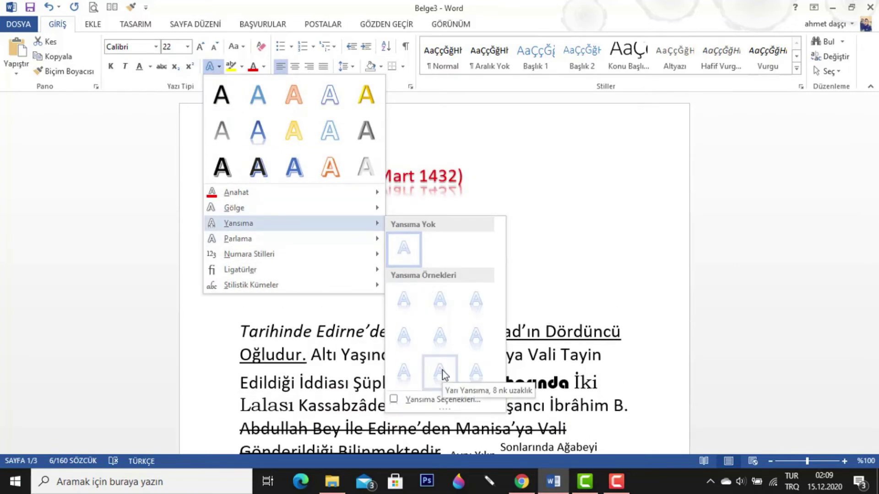
{"action": "left_click", "coordinate": [439, 309]}
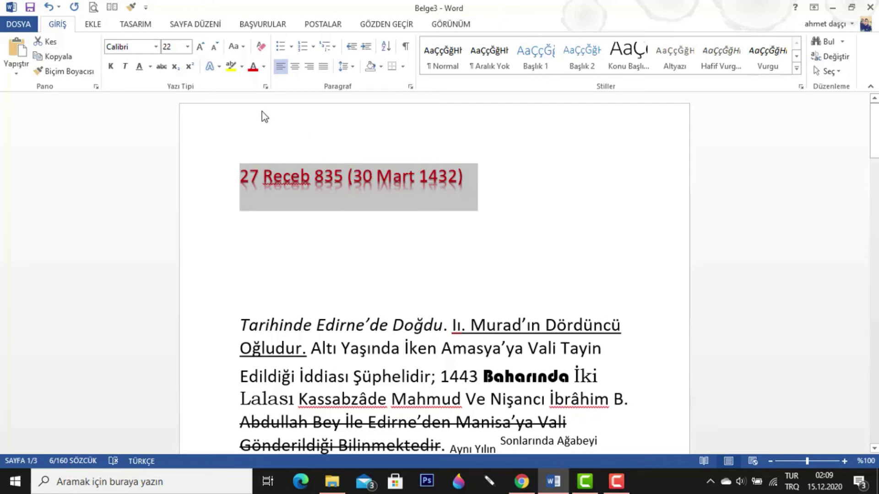
{"action": "left_click", "coordinate": [212, 67]}
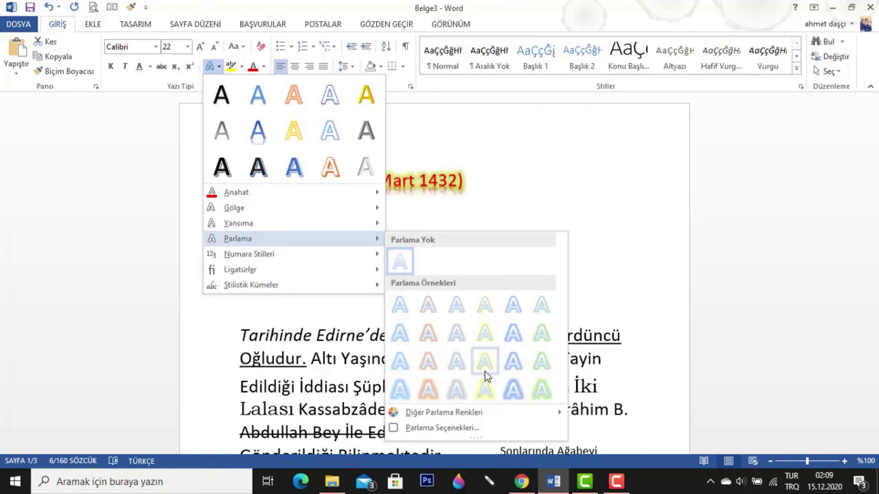
{"action": "mouse_move", "coordinate": [237, 238]}
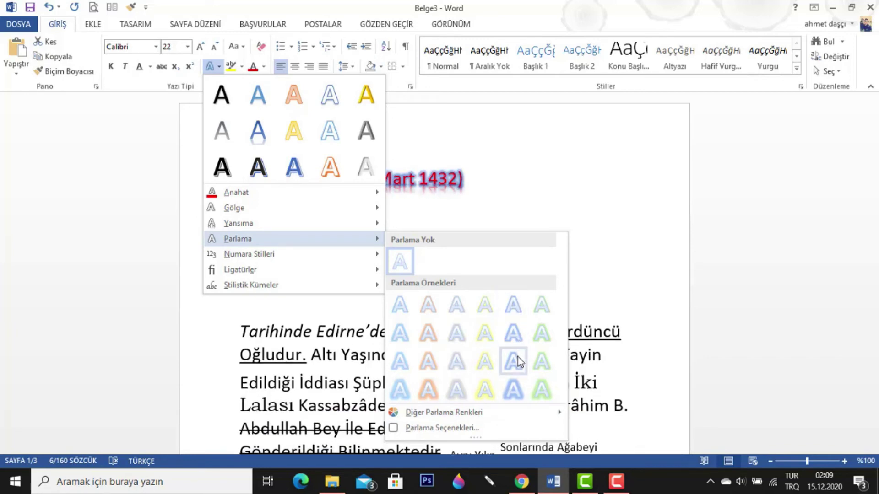
{"action": "left_click", "coordinate": [503, 358]}
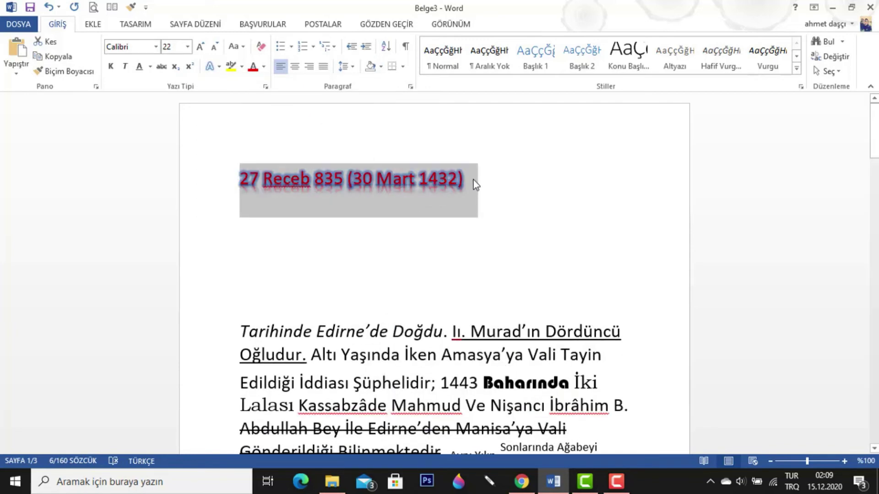
{"action": "left_click", "coordinate": [211, 66]}
{"action": "mouse_move", "coordinate": [238, 238]}
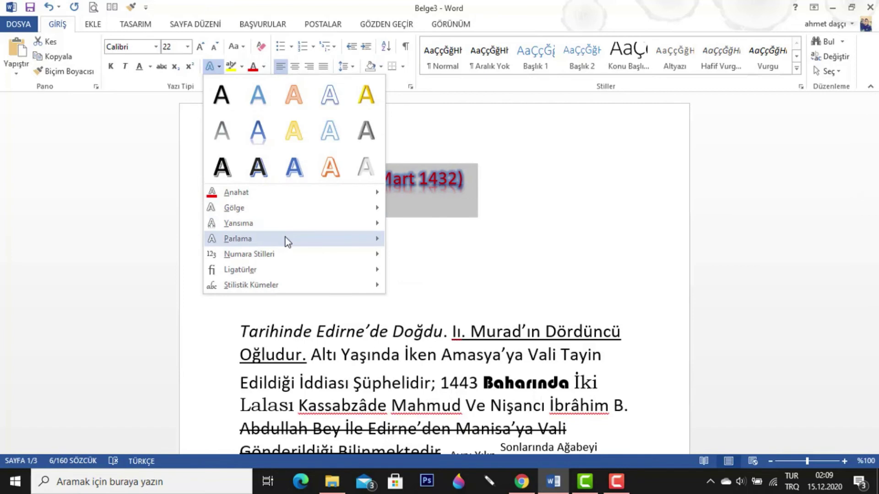
{"action": "left_click", "coordinate": [401, 389]}
{"action": "left_click", "coordinate": [484, 150]}
{"action": "left_click_drag", "start_coordinate": [471, 183], "coordinate": [221, 182]}
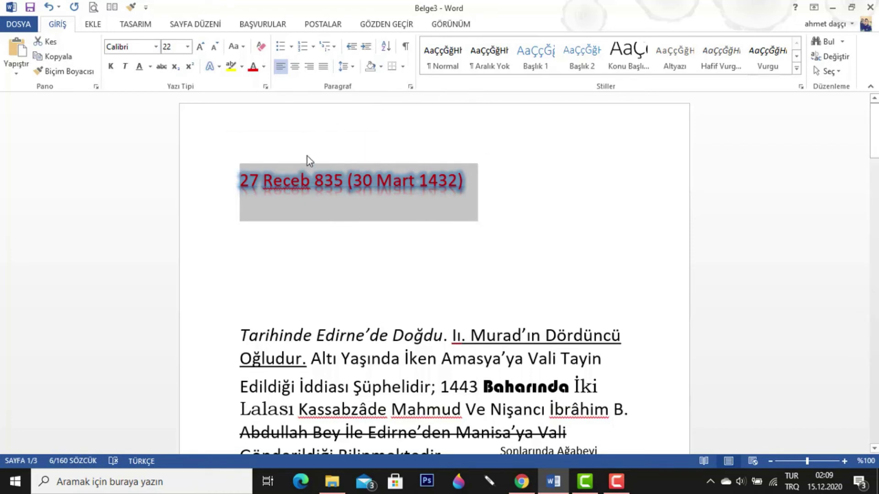
{"action": "left_click", "coordinate": [310, 178]}
{"action": "left_click_drag", "start_coordinate": [477, 183], "coordinate": [250, 193]}
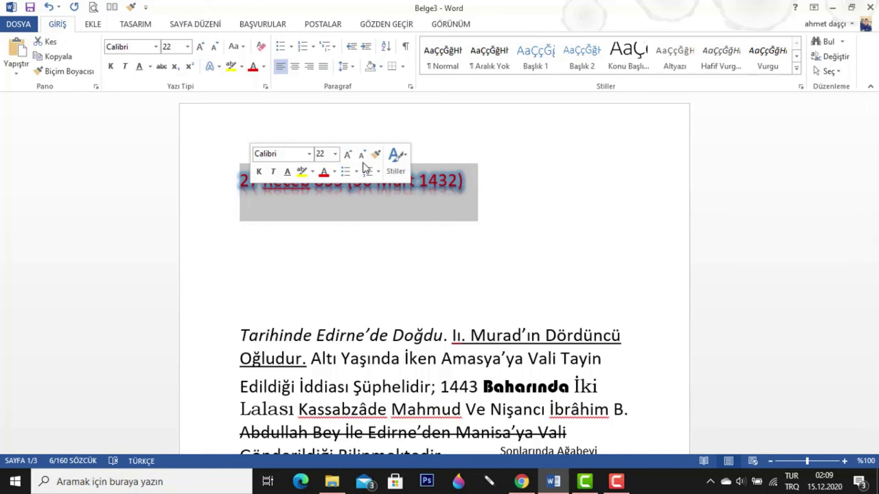
{"action": "left_click", "coordinate": [402, 163]}
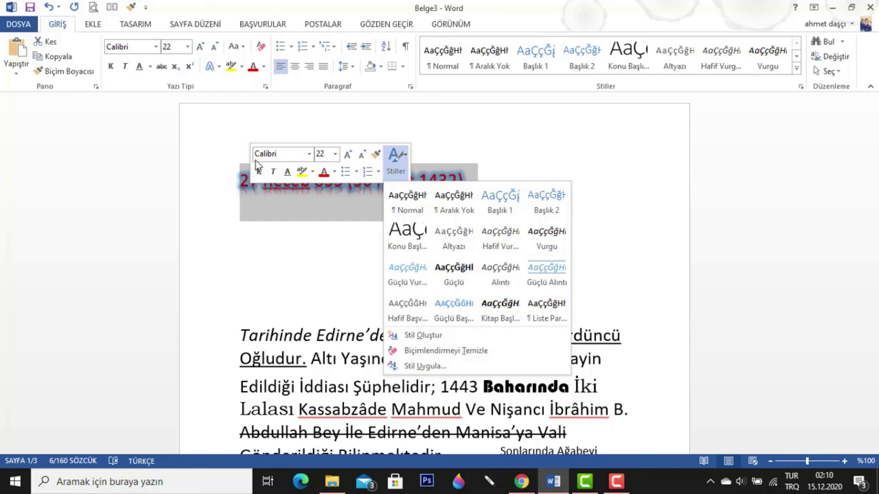
{"action": "left_click", "coordinate": [295, 237]}
{"action": "left_click", "coordinate": [218, 67]}
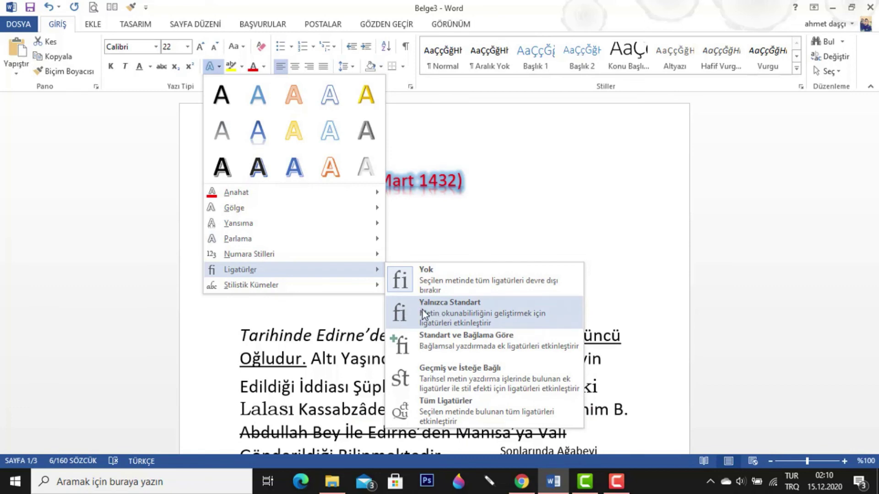
{"action": "mouse_move", "coordinate": [252, 284]}
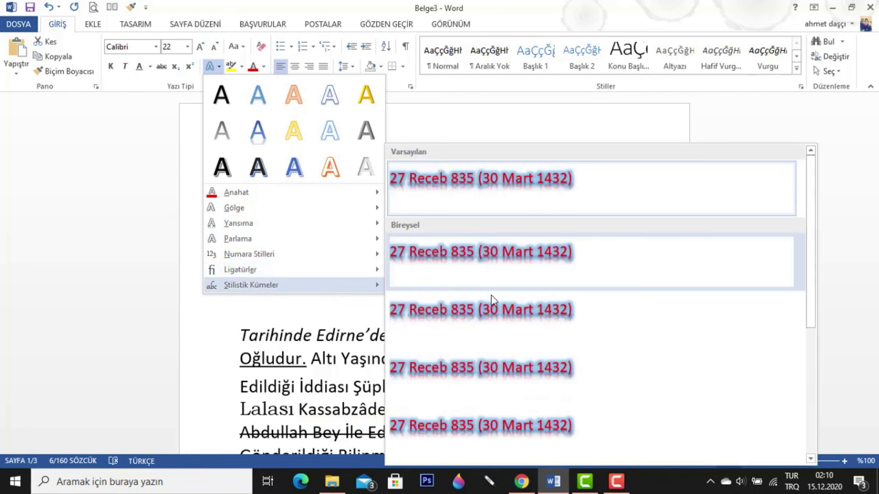
{"action": "scroll", "coordinate": [493, 312], "scroll_direction": "down", "scroll_amount": 2}
{"action": "left_click", "coordinate": [490, 367]}
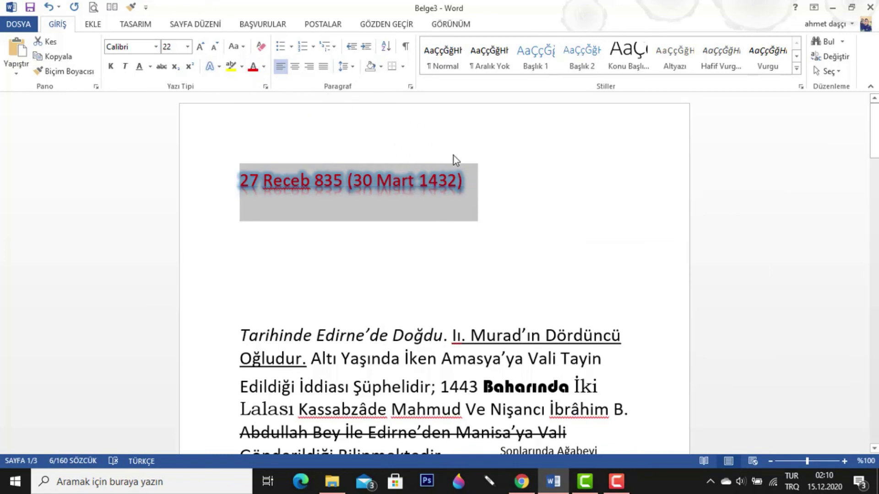
- Highlight the '27 Receb 835 (30 Mart 1432)' line in bright green
{"action": "left_click", "coordinate": [242, 67]}
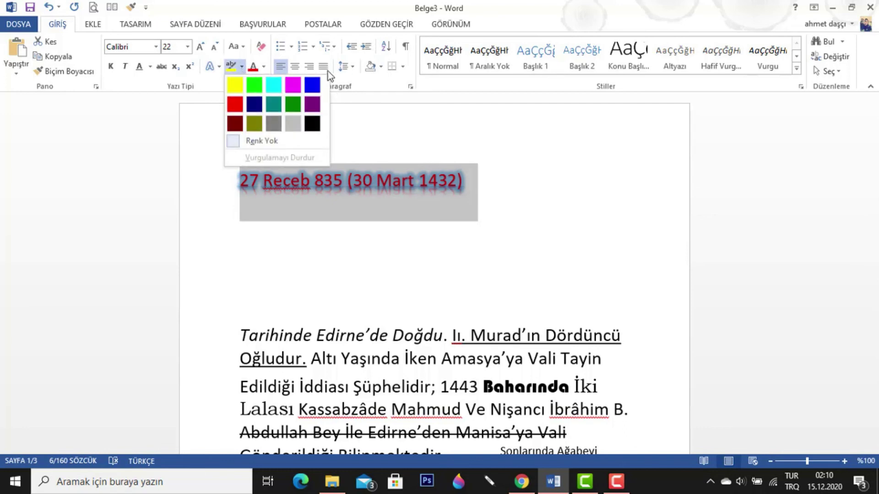
{"action": "left_click", "coordinate": [254, 85]}
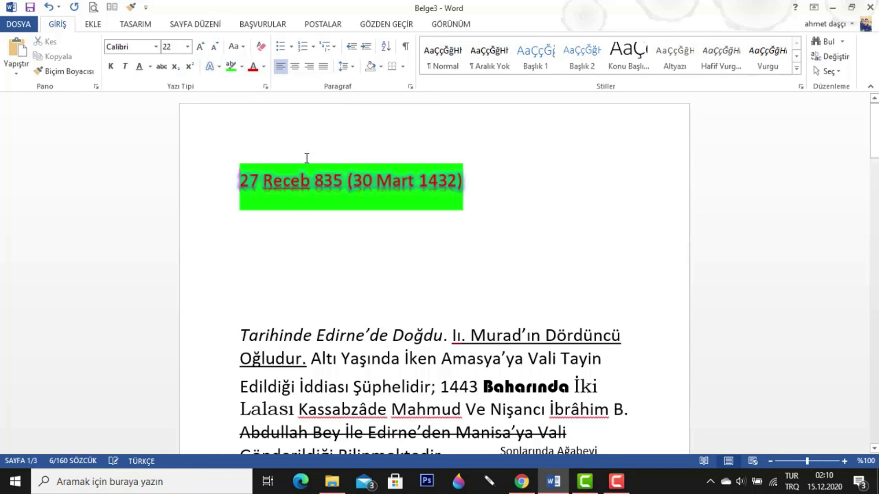
{"action": "left_click", "coordinate": [243, 66]}
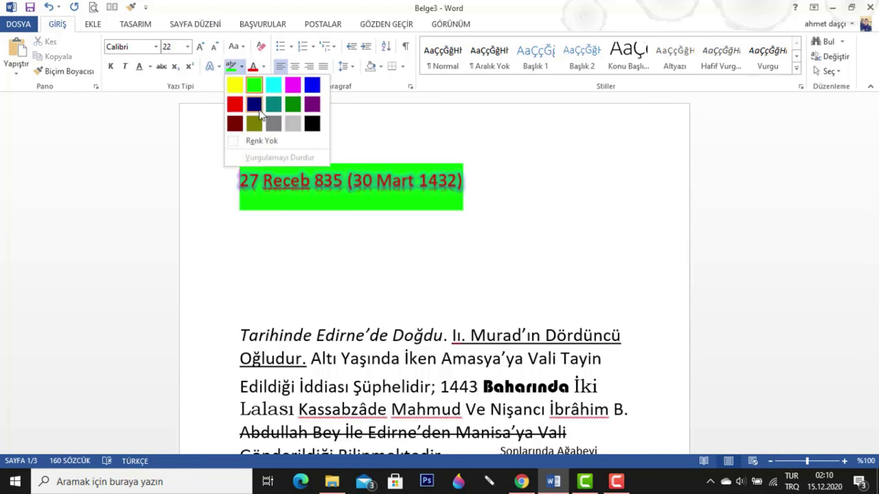
{"action": "left_click", "coordinate": [292, 122]}
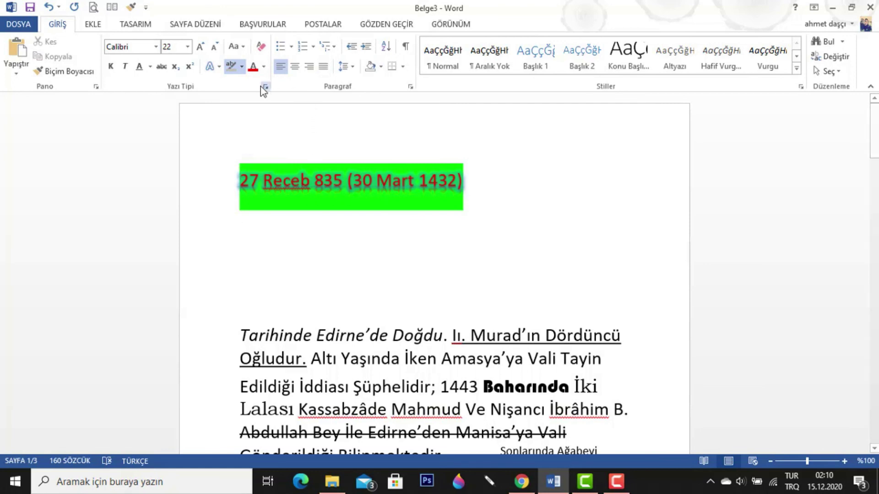
{"action": "left_click", "coordinate": [155, 47]}
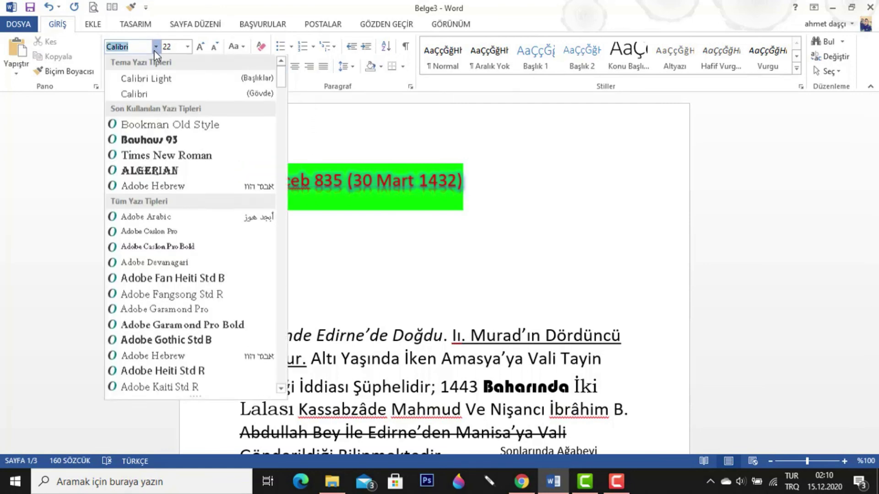
{"action": "scroll", "coordinate": [151, 137], "scroll_direction": "down", "scroll_amount": 10}
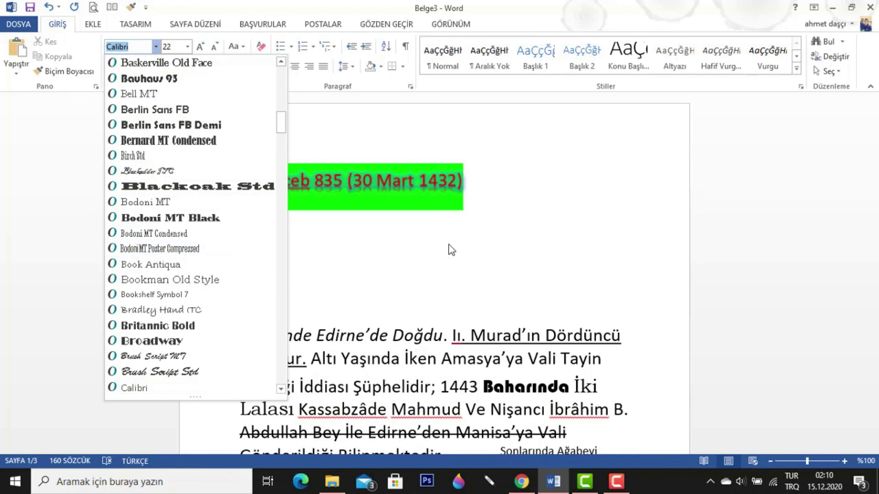
{"action": "left_click", "coordinate": [461, 247]}
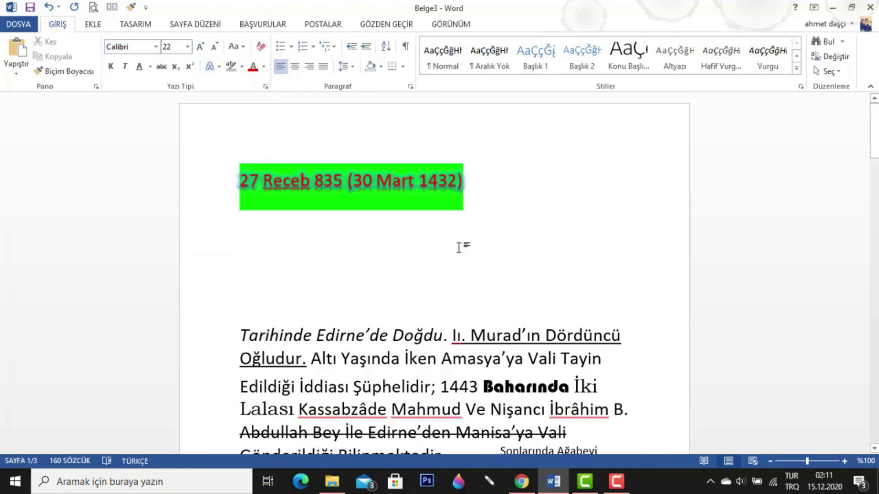